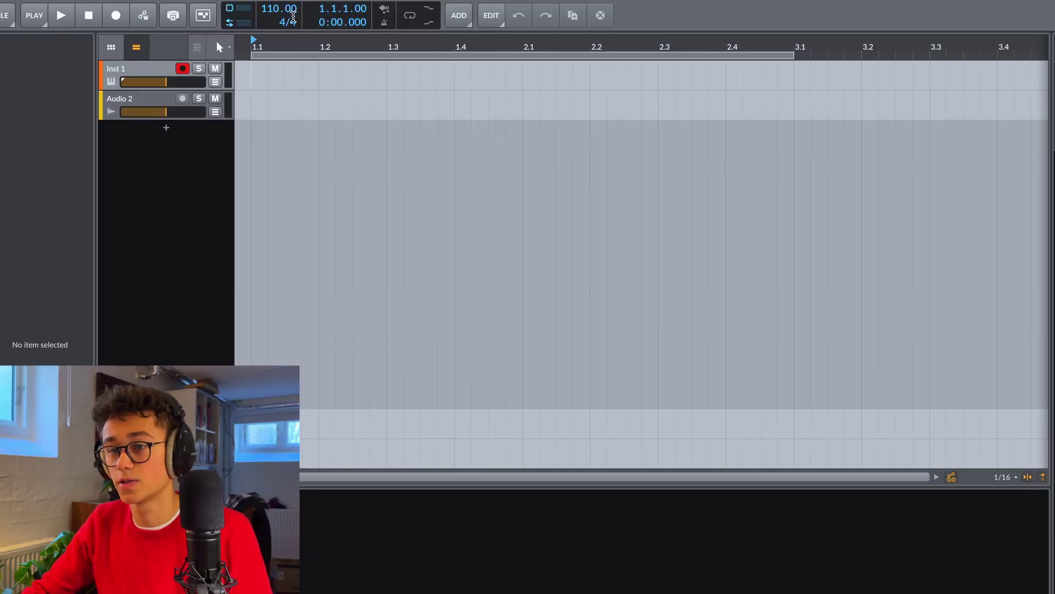
Step: Set the project tempo to 120 BPM
{"action": "double_click", "coordinate": [286, 8]}
{"action": "type", "text": "12.1 kHz"}
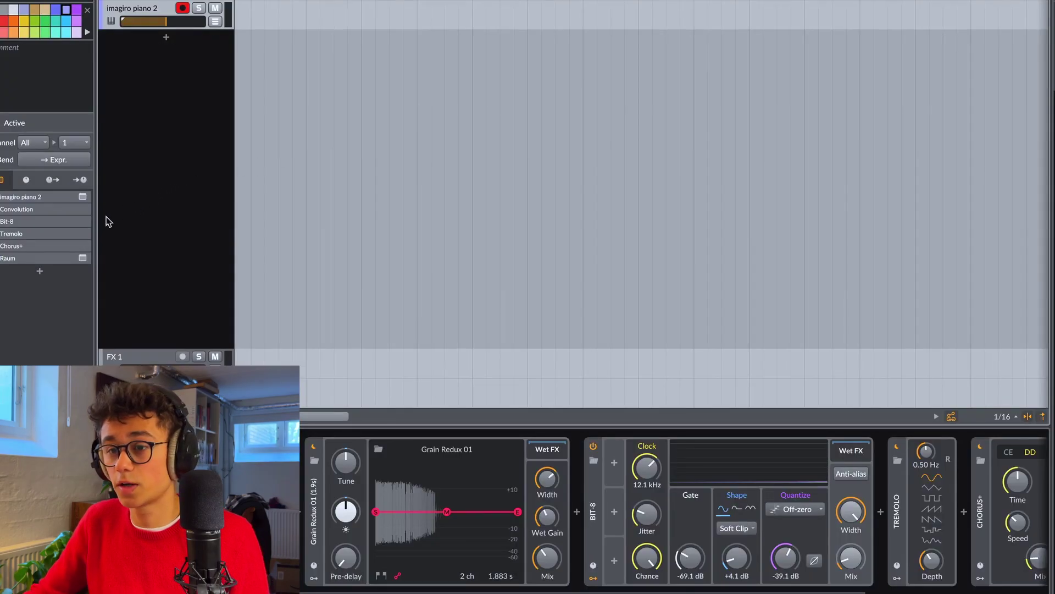
Step: Open the imagiro piano 2 instrument's plugin window from the piano track's device list
{"action": "left_click", "coordinate": [82, 196]}
{"action": "left_click", "coordinate": [431, 135]}
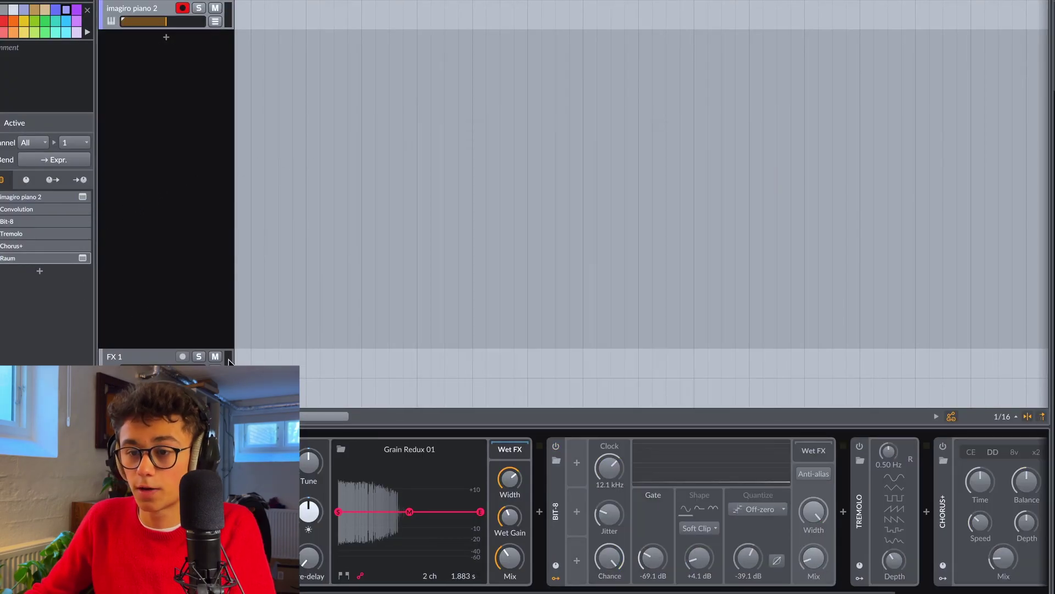
Step: Enable the Bit-8, Tremolo, Chorus+ and Raum effects on the piano track and open Raum's plugin window
{"action": "scroll", "coordinate": [315, 543], "scroll_direction": "up", "scroll_amount": 2}
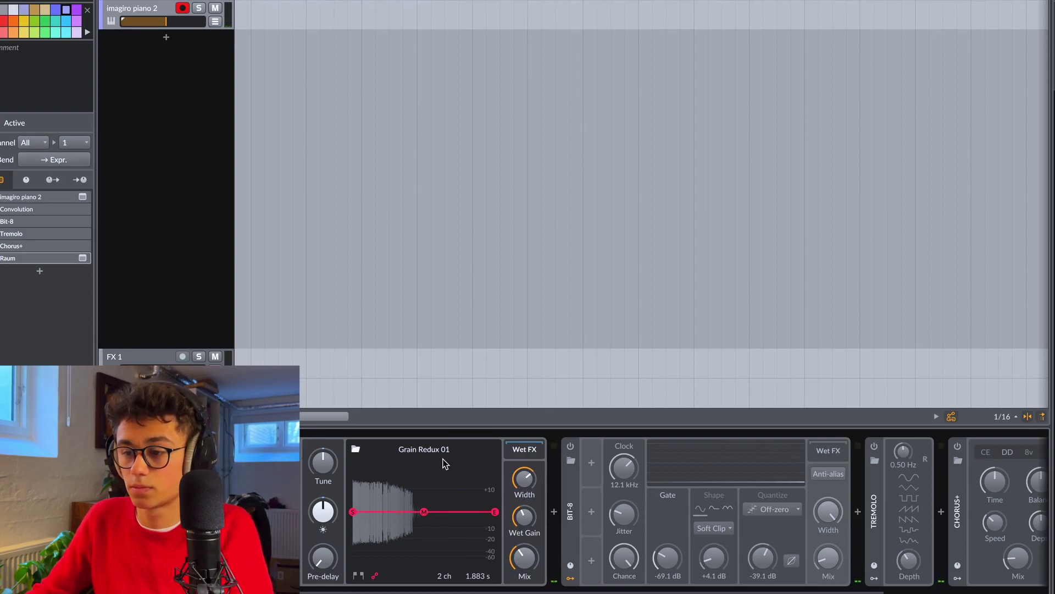
{"action": "left_click", "coordinate": [570, 446]}
{"action": "scroll", "coordinate": [577, 588], "scroll_direction": "down", "scroll_amount": 3}
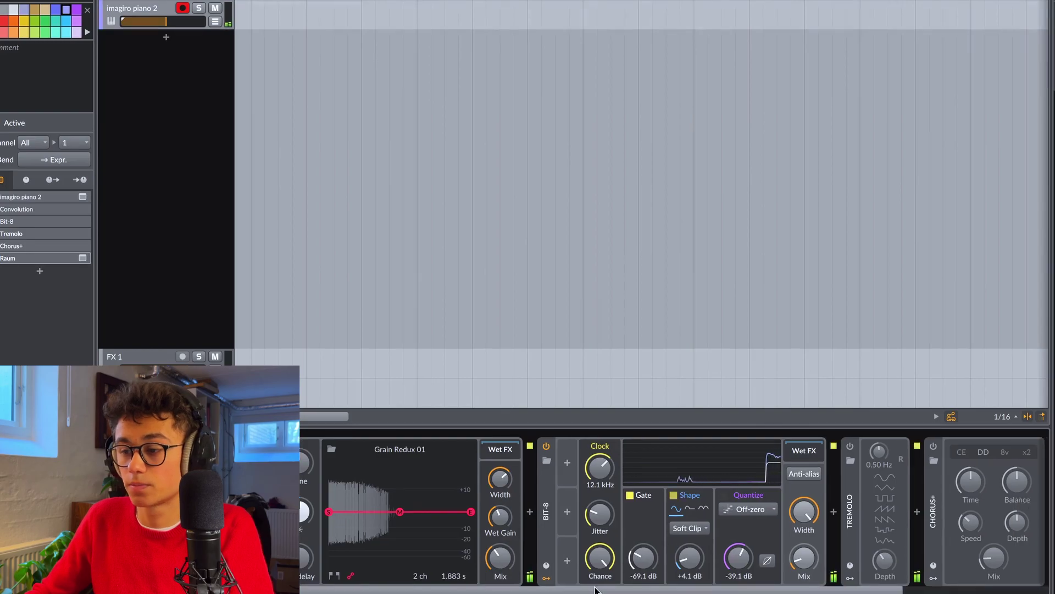
{"action": "scroll", "coordinate": [671, 531], "scroll_direction": "down", "scroll_amount": 5}
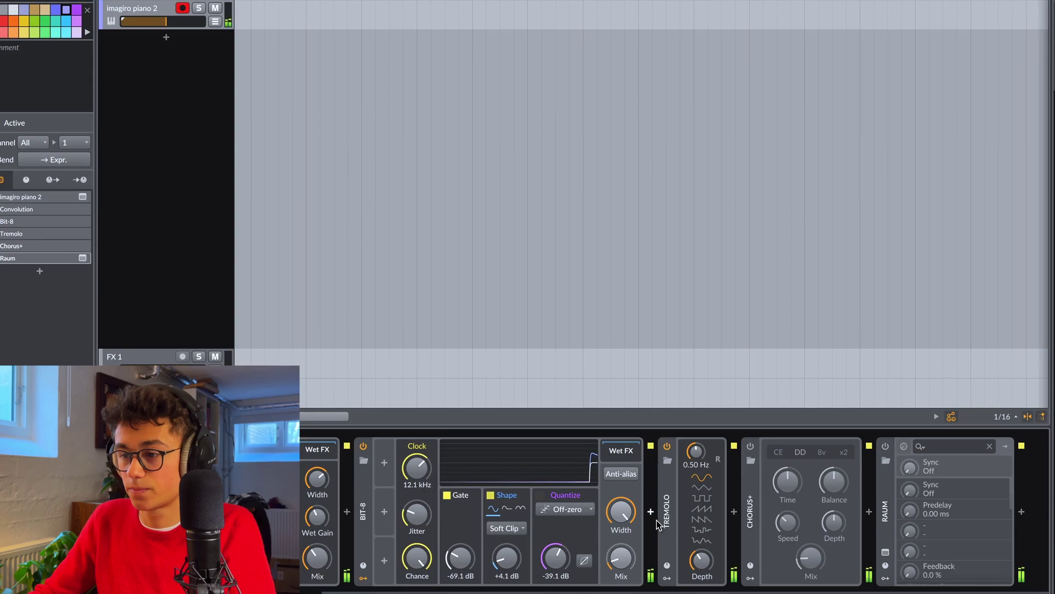
{"action": "left_click", "coordinate": [750, 447]}
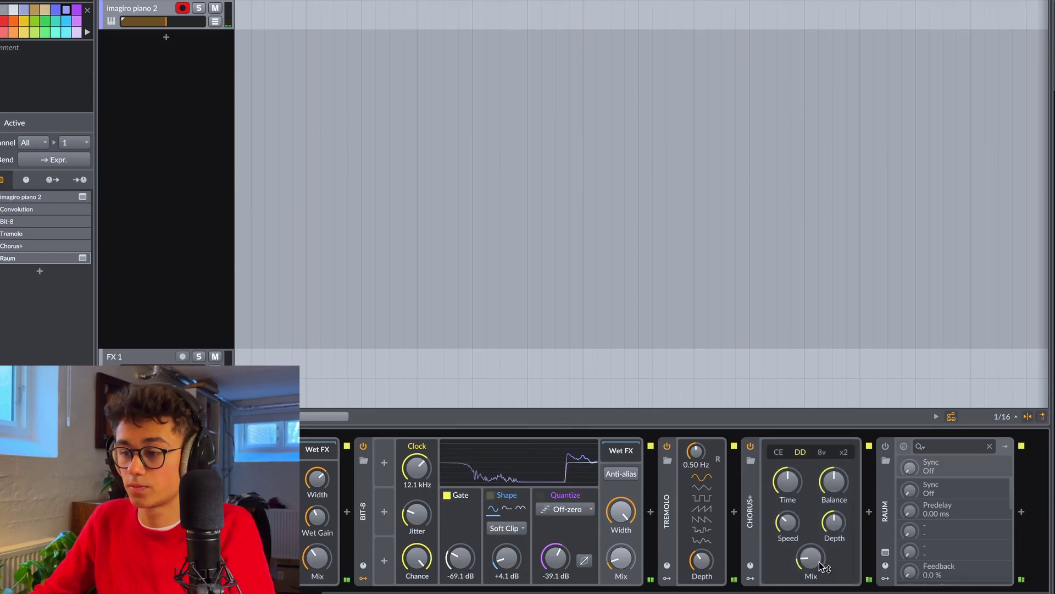
{"action": "left_click", "coordinate": [885, 446]}
{"action": "left_click", "coordinate": [885, 552]}
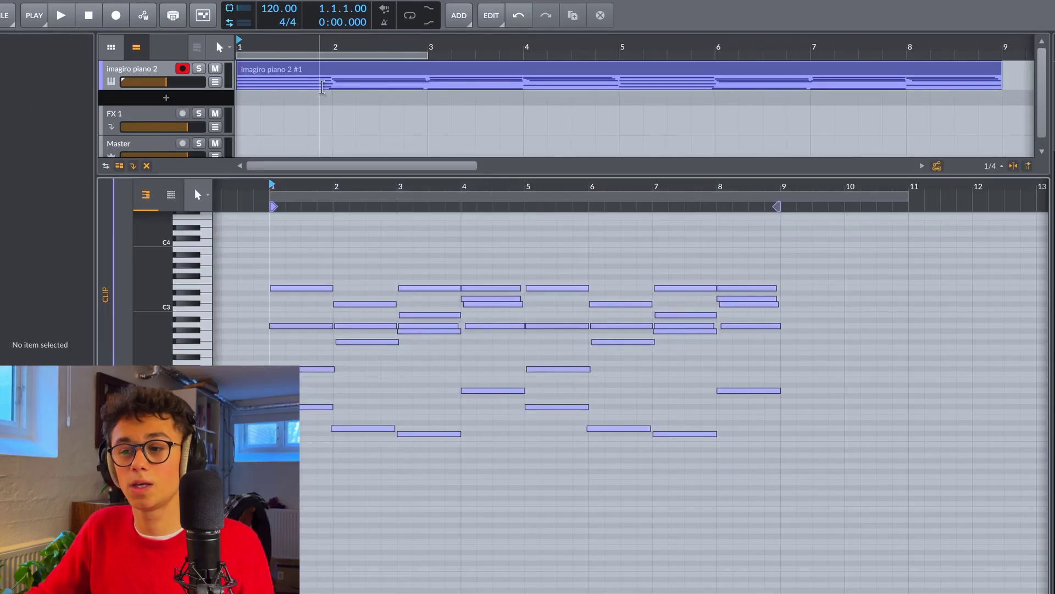
Step: Play the piano clip and examine how its chord notes are offset from the grid in bars 1 and 2
{"action": "key", "text": "space"}
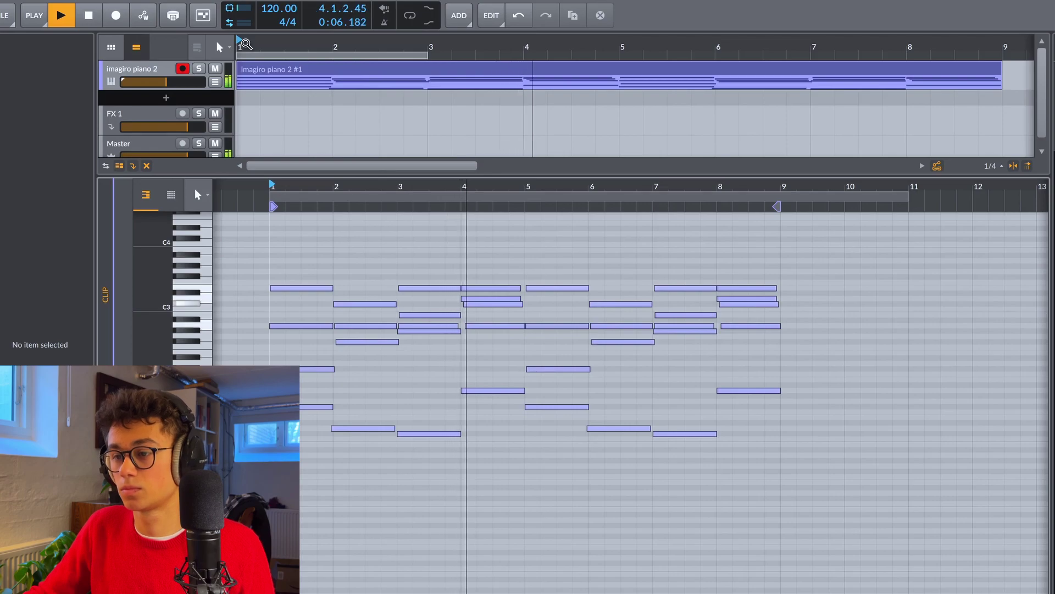
{"action": "key", "text": "space"}
{"action": "scroll", "coordinate": [270, 344], "scroll_direction": "up", "scroll_amount": 10}
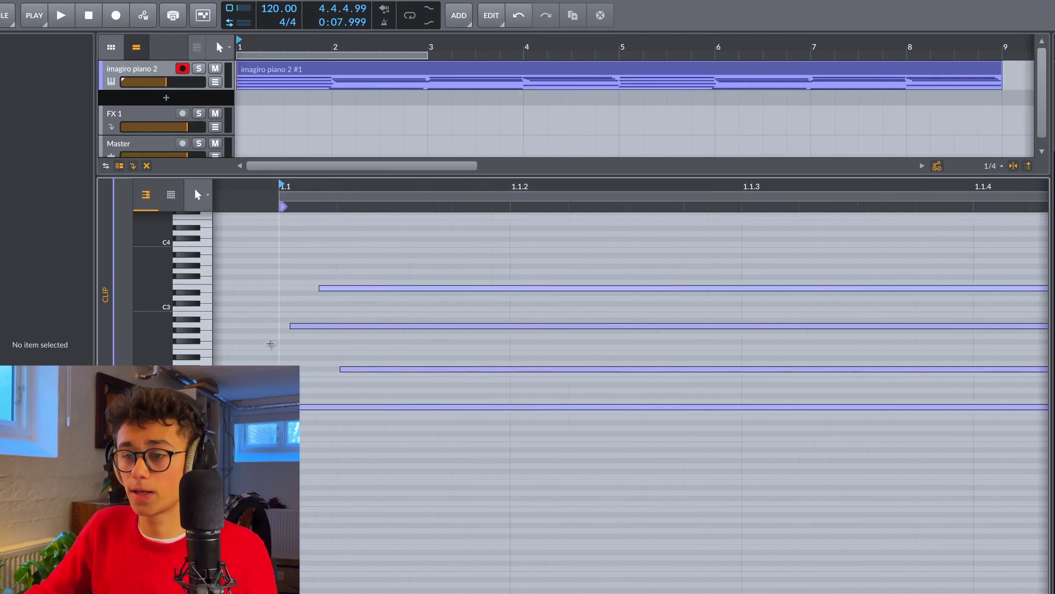
{"action": "scroll", "coordinate": [1008, 351], "scroll_direction": "up", "scroll_amount": 8}
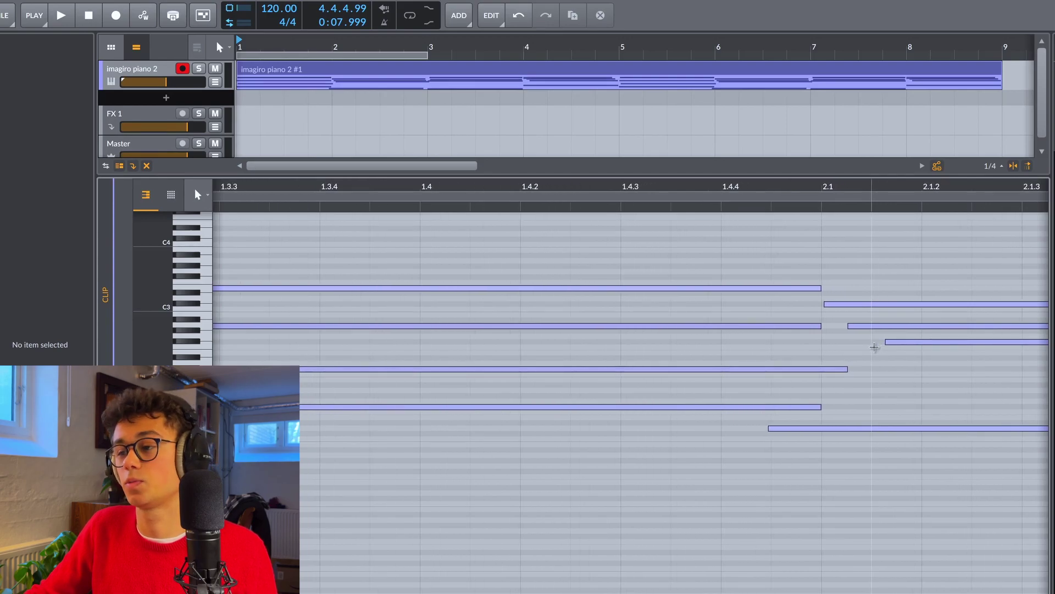
Step: Bounce the piano clip to the Audio 2 track and chop the bounced audio into slices across its eight bars
{"action": "left_click", "coordinate": [288, 74]}
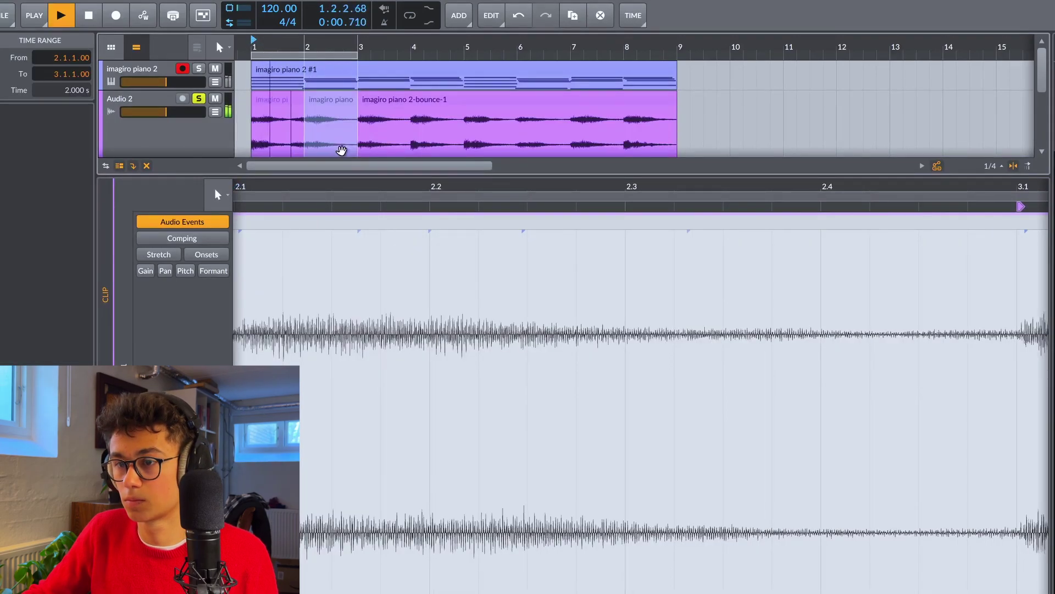
{"action": "left_click", "coordinate": [393, 142]}
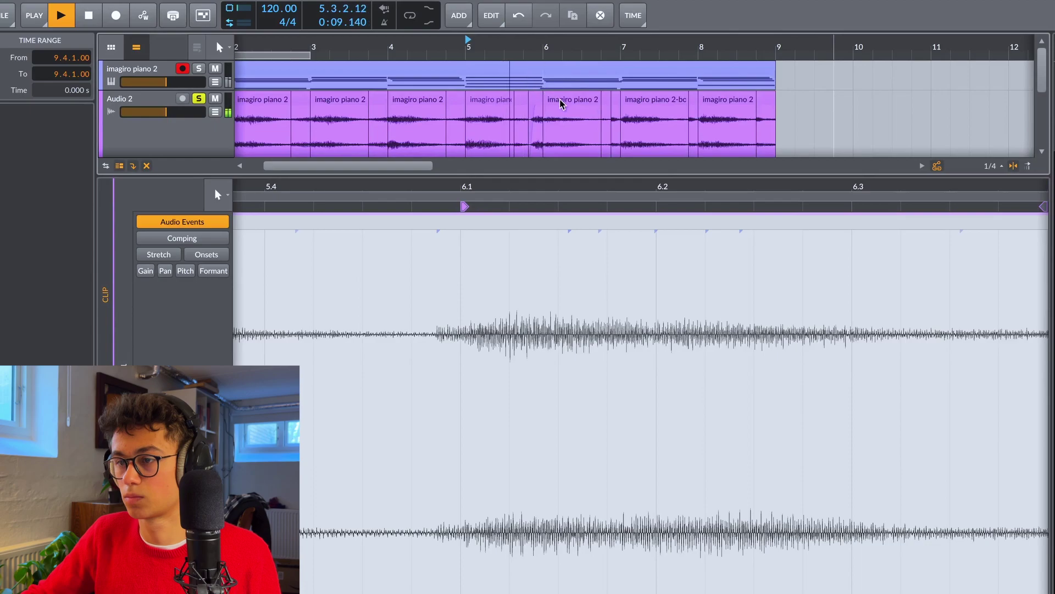
{"action": "scroll", "coordinate": [624, 125], "scroll_direction": "up", "scroll_amount": 5}
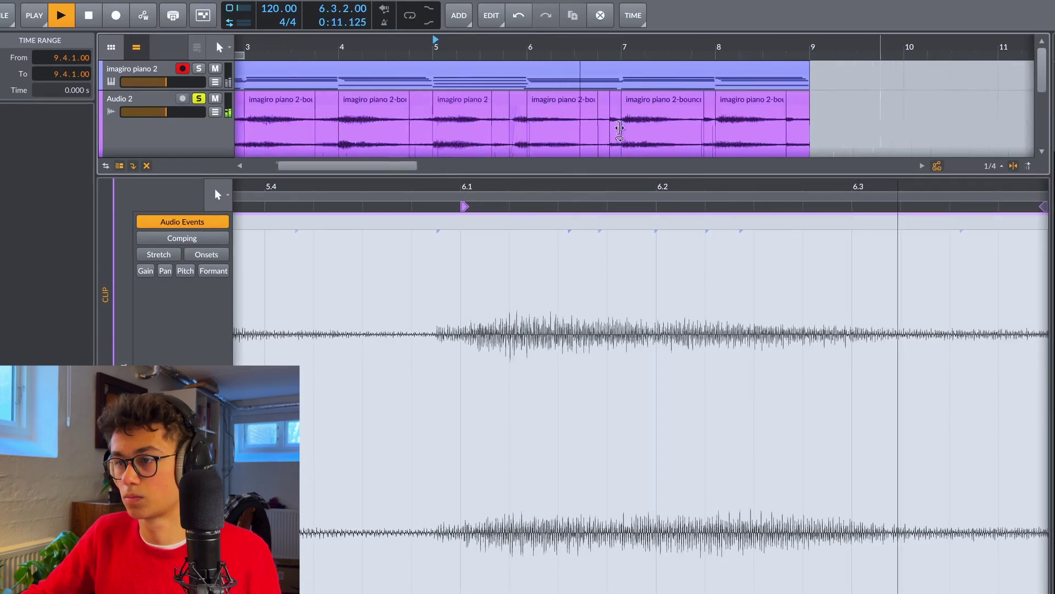
{"action": "scroll", "coordinate": [621, 129], "scroll_direction": "down", "scroll_amount": 2}
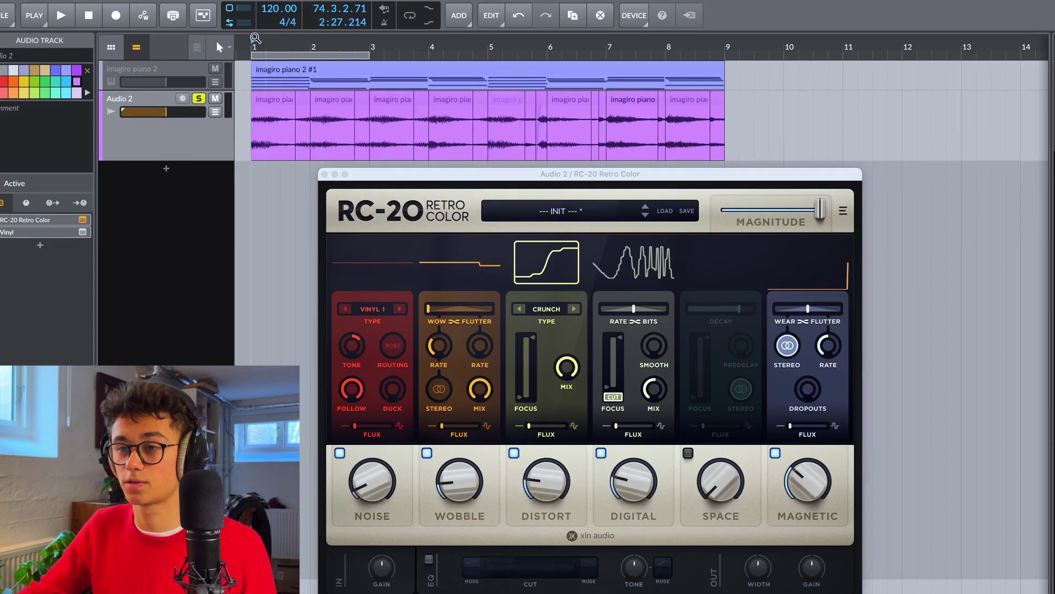
Step: Play the chopped piano from bar 1 and adjust the Mix of RC-20's Digital module
{"action": "key", "text": "space"}
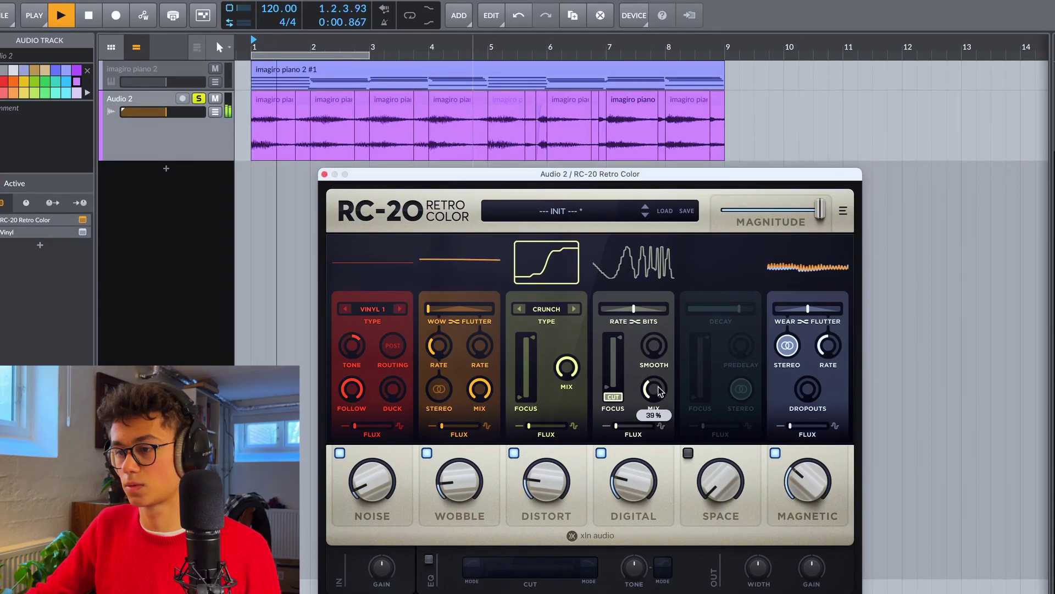
{"action": "left_click_drag", "start_coordinate": [656, 384], "coordinate": [660, 390]}
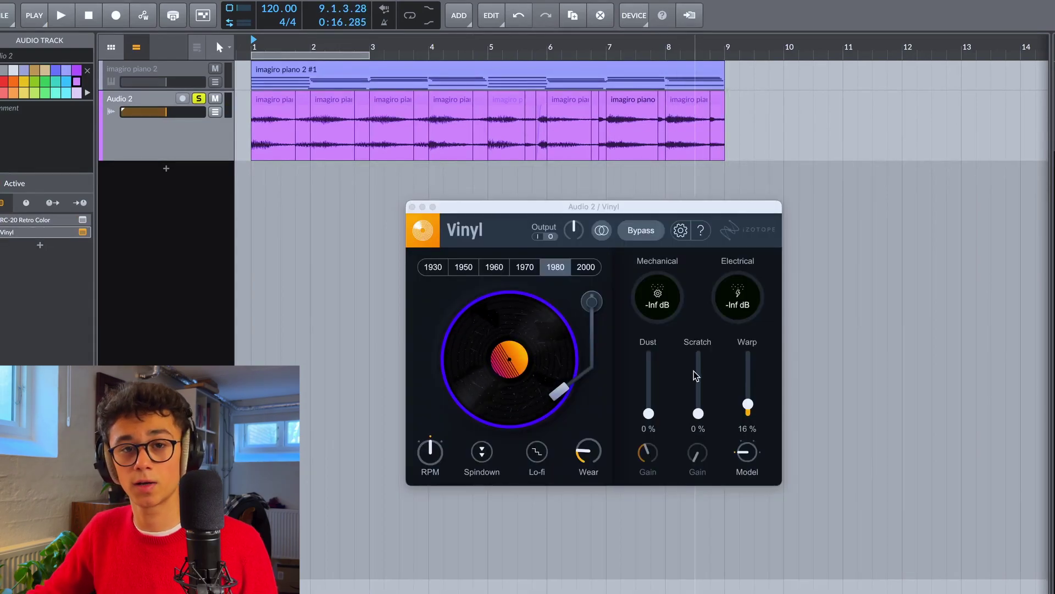
Step: Select the 1980 decade in Vinyl, check its Wear amount and play the processed piano from bar 1
{"action": "left_click", "coordinate": [556, 268]}
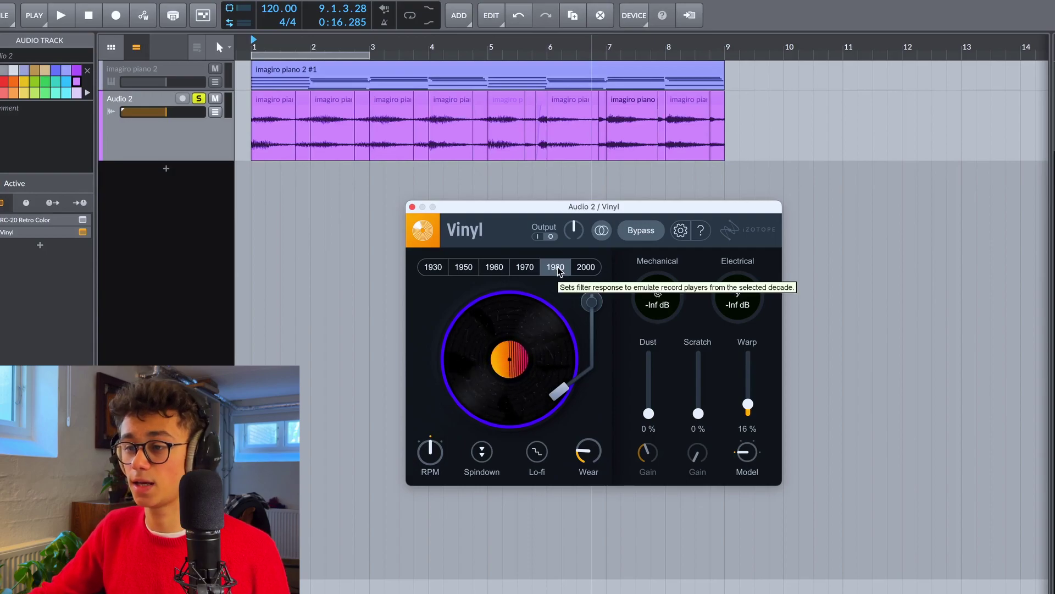
{"action": "mouse_move", "coordinate": [593, 453]}
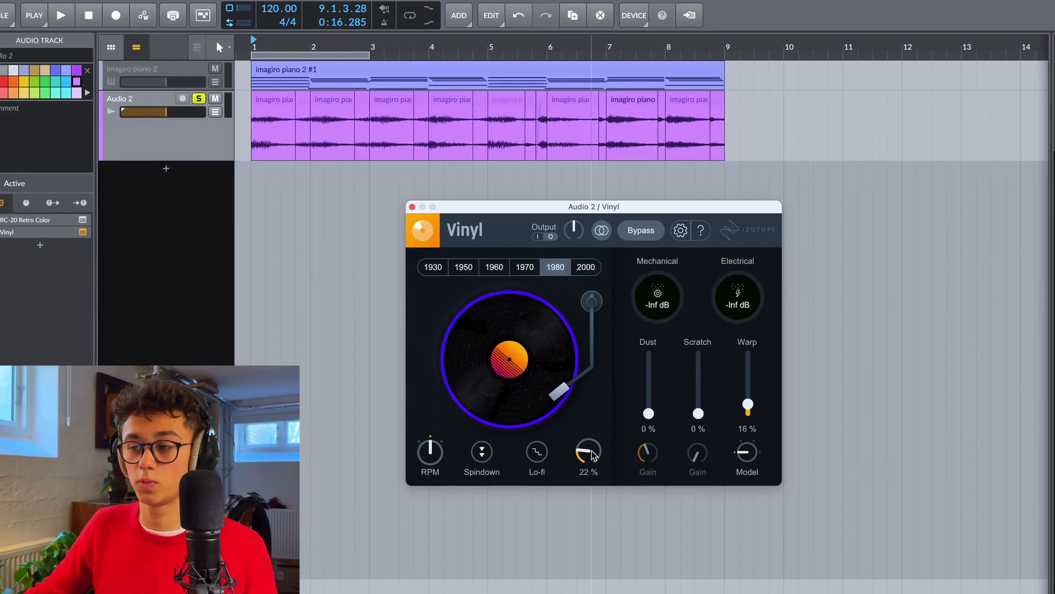
{"action": "key", "text": "space"}
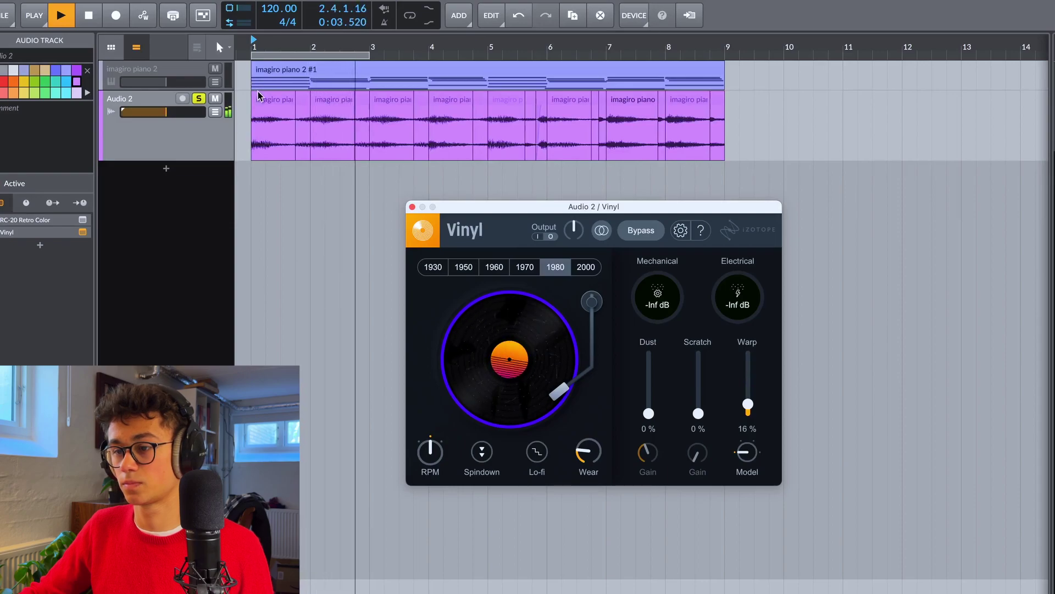
{"action": "key", "text": "space"}
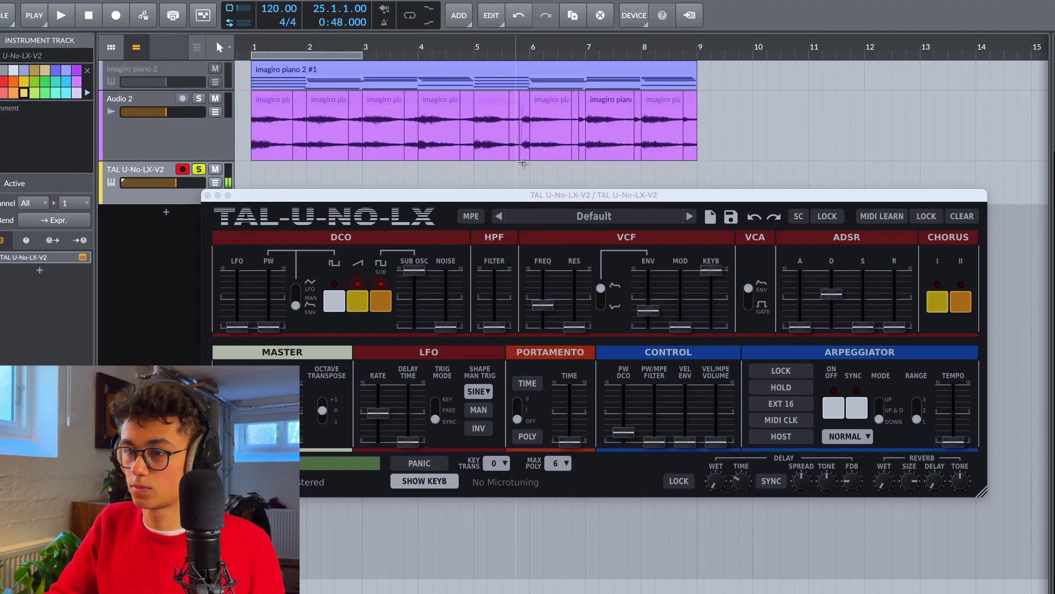
Step: Delete the upper chord notes from the copied clip for TAL U-No-LX-V2, keeping only the lowest notes as a bass line
{"action": "left_click", "coordinate": [536, 338]}
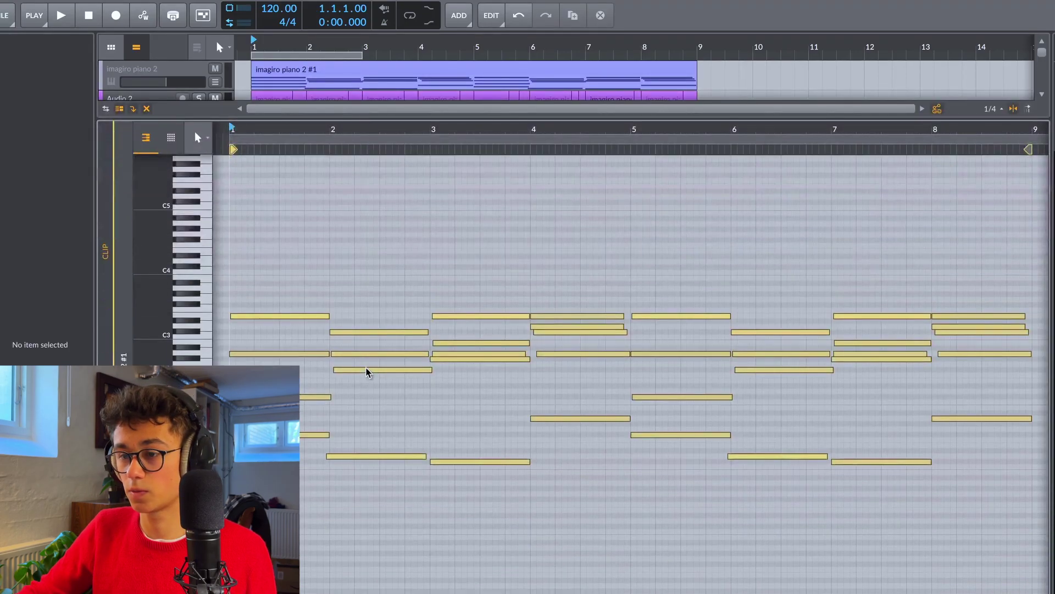
{"action": "scroll", "coordinate": [365, 368], "scroll_direction": "down", "scroll_amount": 3}
{"action": "left_click_drag", "start_coordinate": [273, 252], "coordinate": [827, 401]}
{"action": "key", "text": "Delete"}
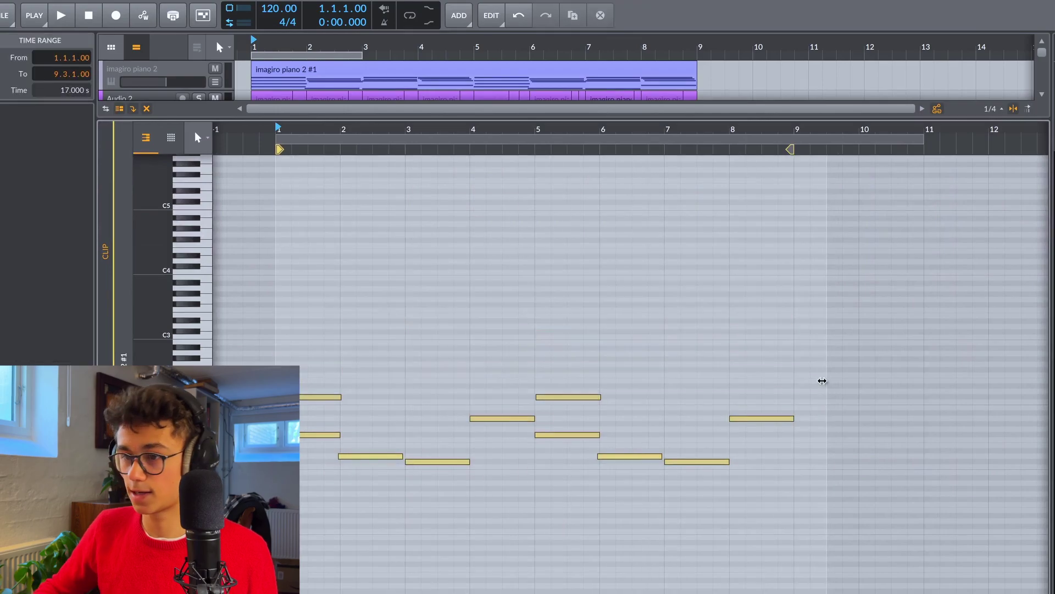
{"action": "left_click_drag", "start_coordinate": [348, 315], "coordinate": [307, 398]}
{"action": "key", "text": "Delete"}
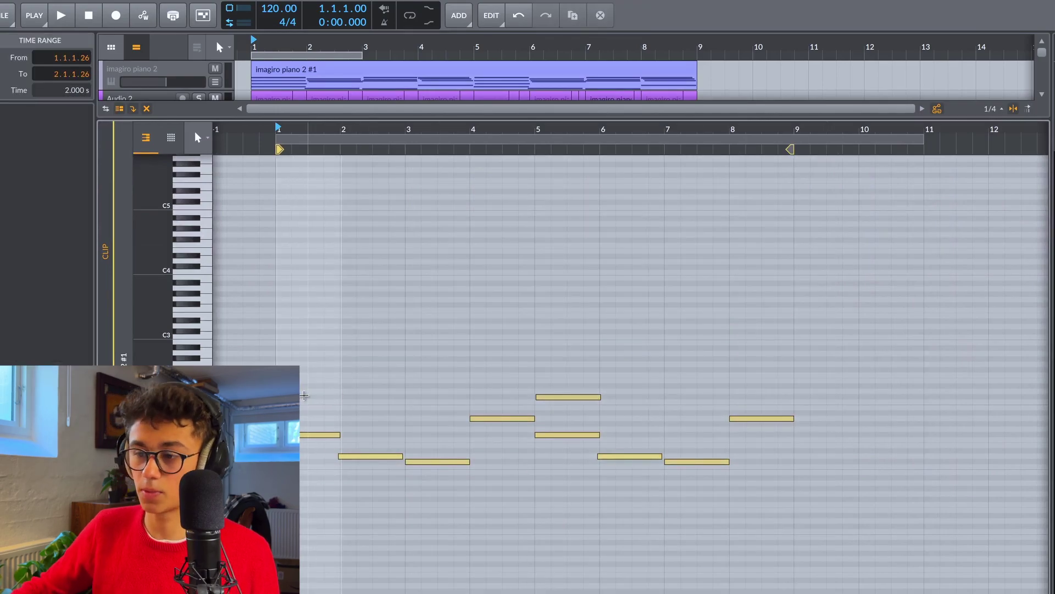
{"action": "left_click_drag", "start_coordinate": [506, 365], "coordinate": [576, 409]}
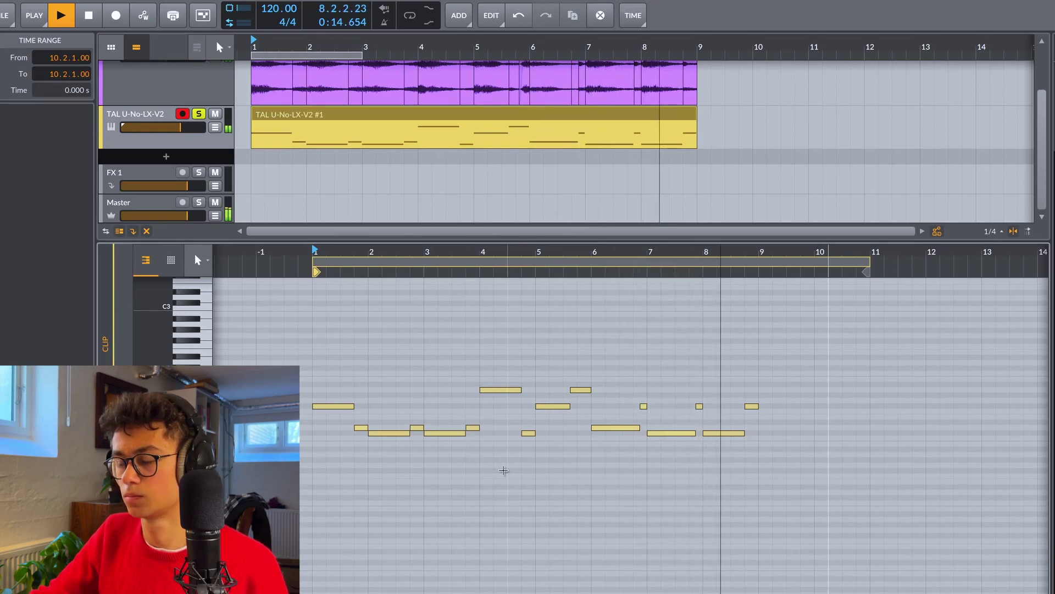
Step: Split the long notes of the TAL U-No-LX-V2 bass clip, including the C#1 in bar 7, into short repeated notes
{"action": "key", "text": "space"}
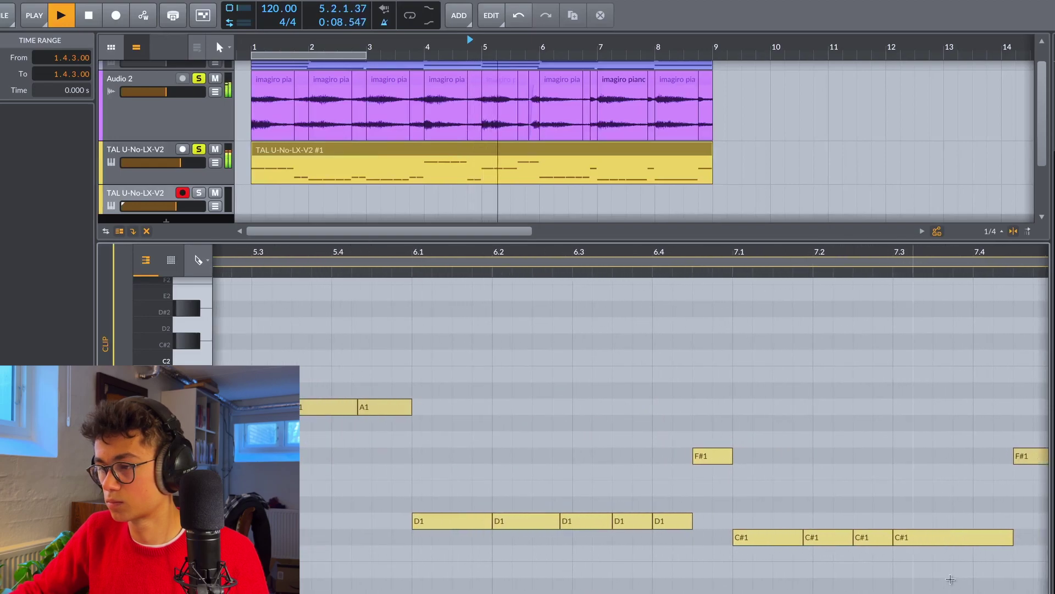
{"action": "key", "text": "ctrl+z"}
{"action": "key", "text": "ctrl+shift+z"}
{"action": "scroll", "coordinate": [902, 572], "scroll_direction": "down", "scroll_amount": 3}
{"action": "left_click", "coordinate": [870, 537]}
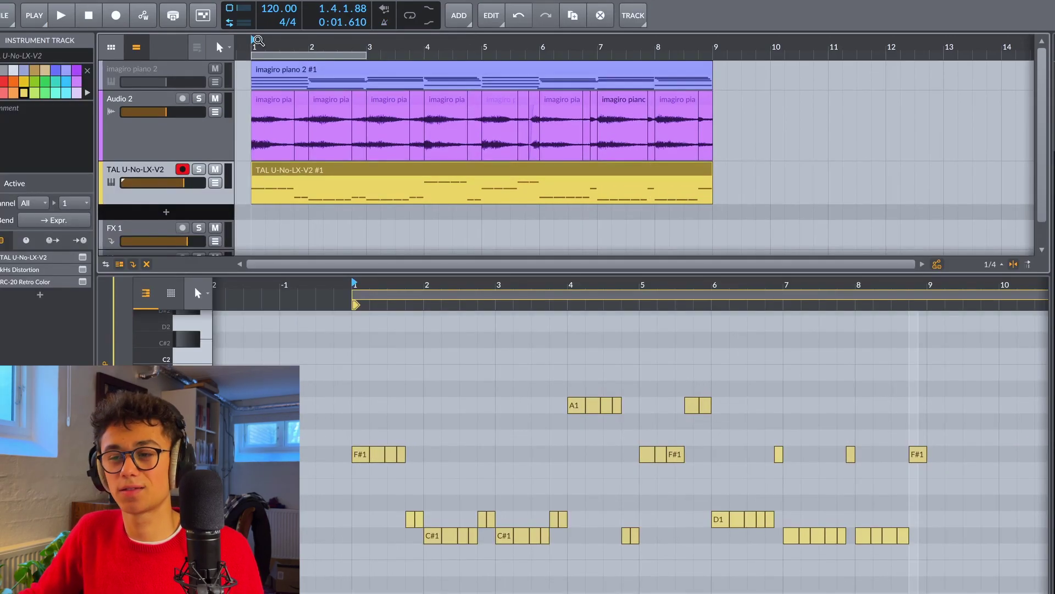
Step: Play the chopped piano and the bass line together from bar 1
{"action": "key", "text": "space"}
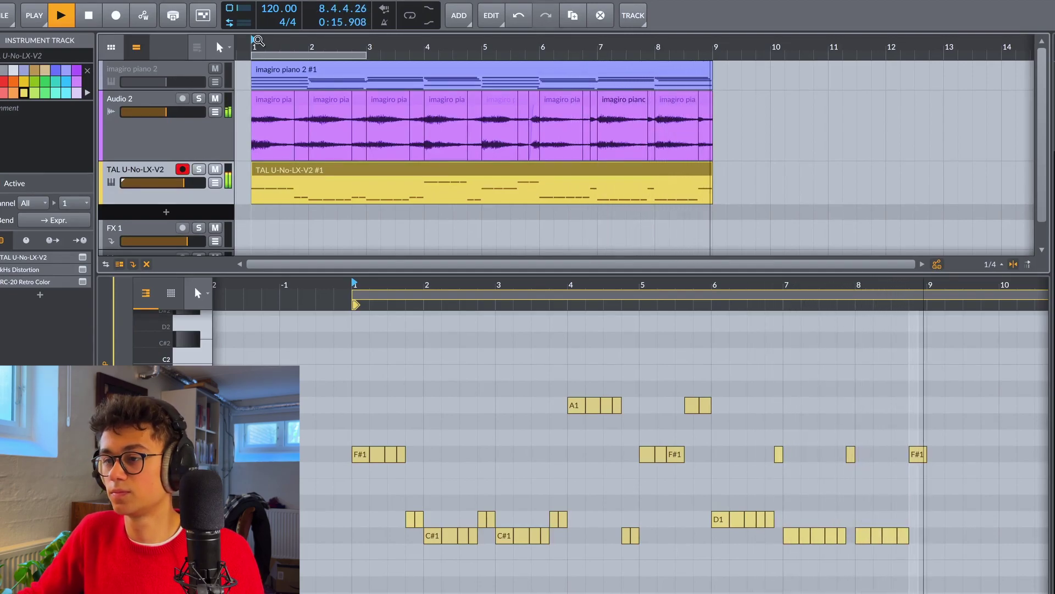
{"action": "key", "text": "space"}
Step: Repeat the kick one-shot on every beat from bar 17 on the audio track below the bass
{"action": "key", "text": "minus"}
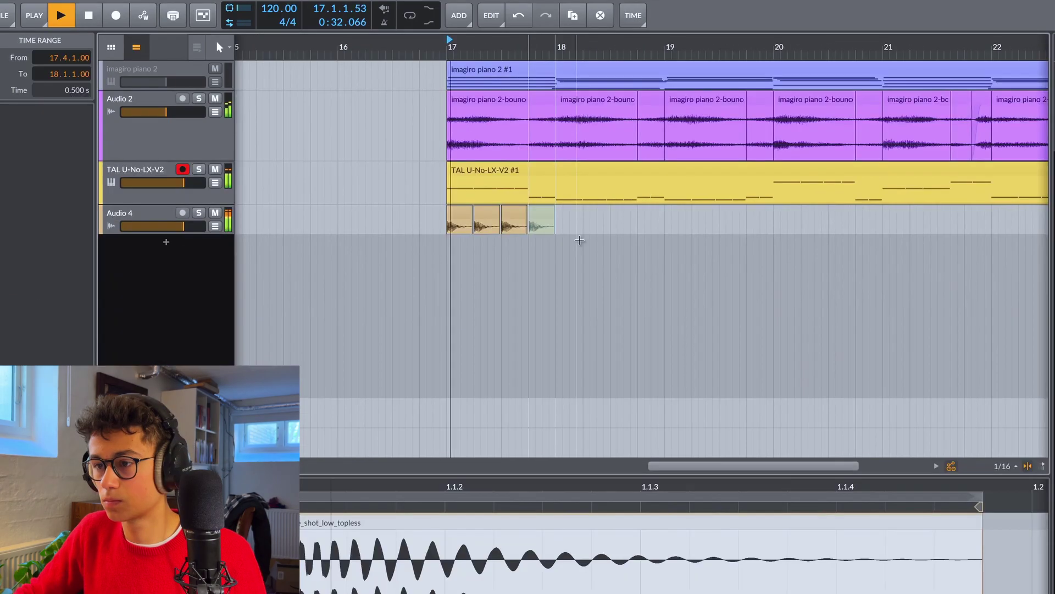
{"action": "left_click_drag", "start_coordinate": [577, 239], "coordinate": [588, 243]}
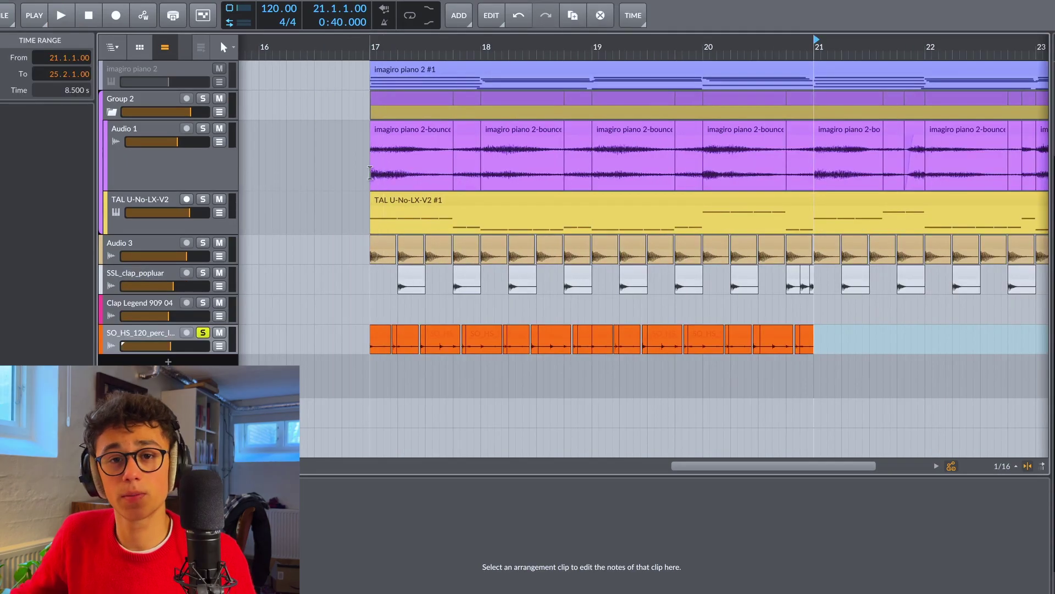
Step: Play from bar 17 to compare the chopped percussion loop with the original SO_HS_120_perc_loop_clav_swing loop
{"action": "left_click", "coordinate": [373, 38]}
{"action": "key", "text": "space"}
{"action": "key", "text": "space"}
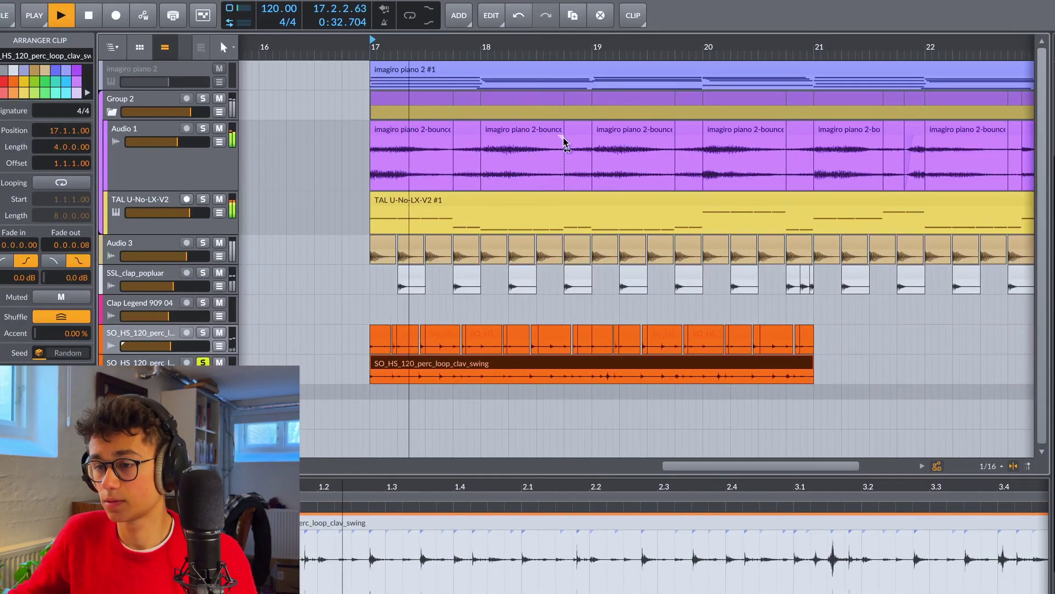
{"action": "key", "text": "space"}
{"action": "scroll", "coordinate": [384, 378], "scroll_direction": "up", "scroll_amount": 1}
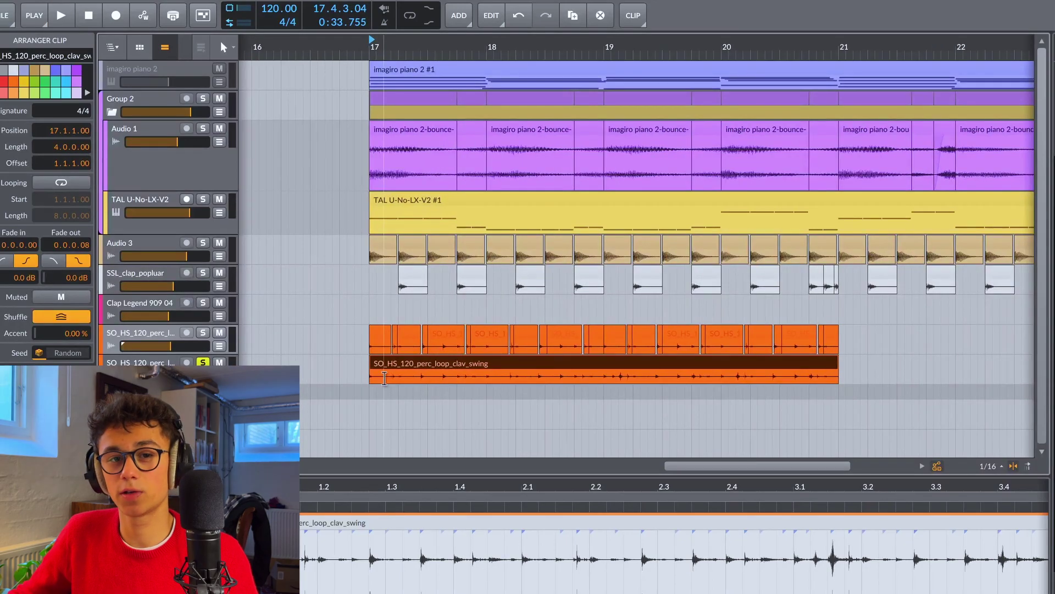
{"action": "scroll", "coordinate": [394, 362], "scroll_direction": "up", "scroll_amount": 5}
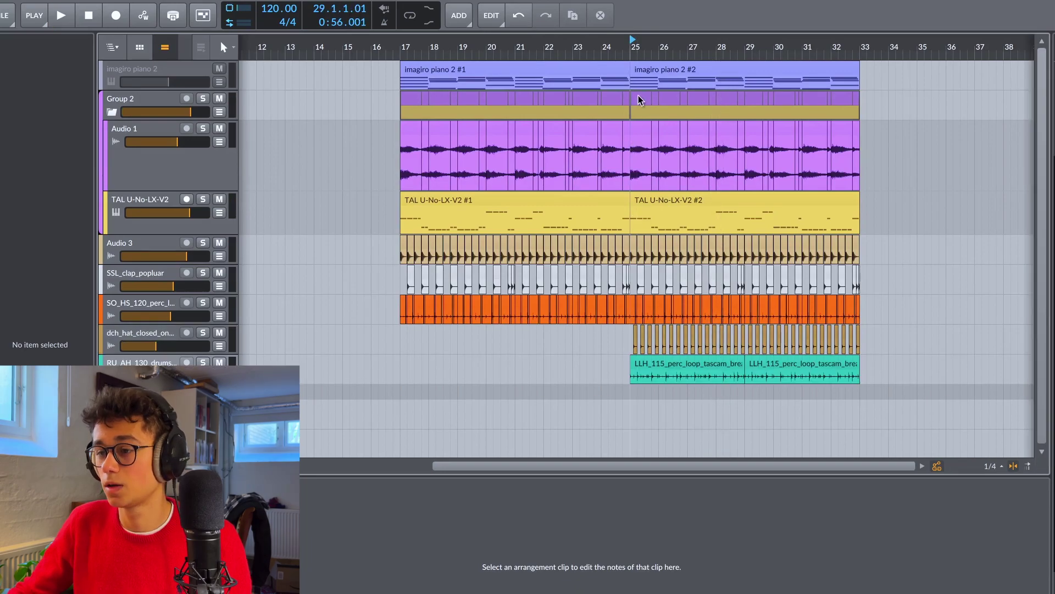
Step: Play the arrangement from bar 25 to hear the added hat, percussion and top loops
{"action": "left_click", "coordinate": [632, 41]}
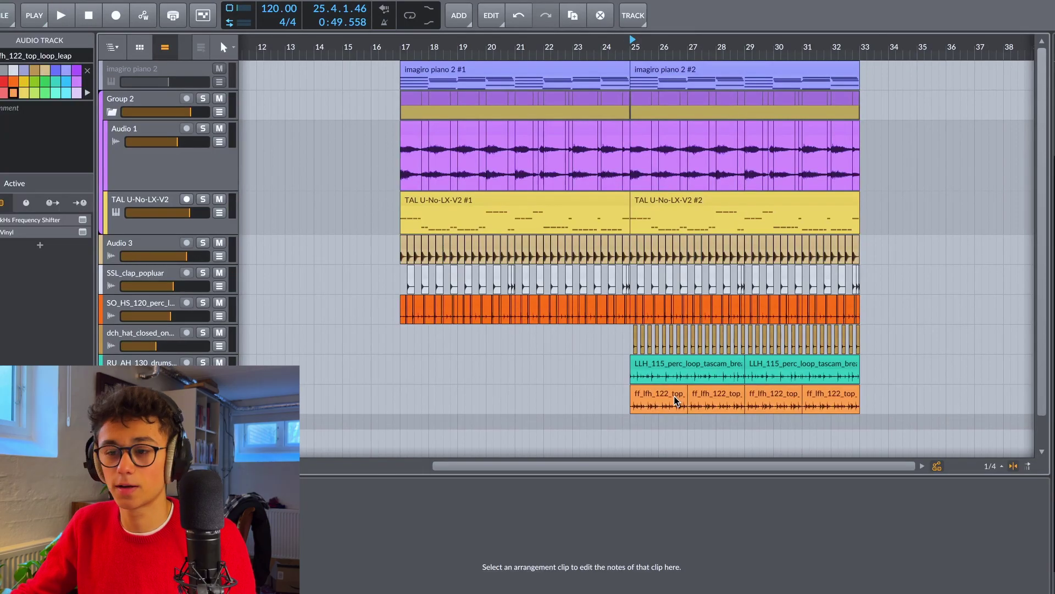
{"action": "key", "text": "space"}
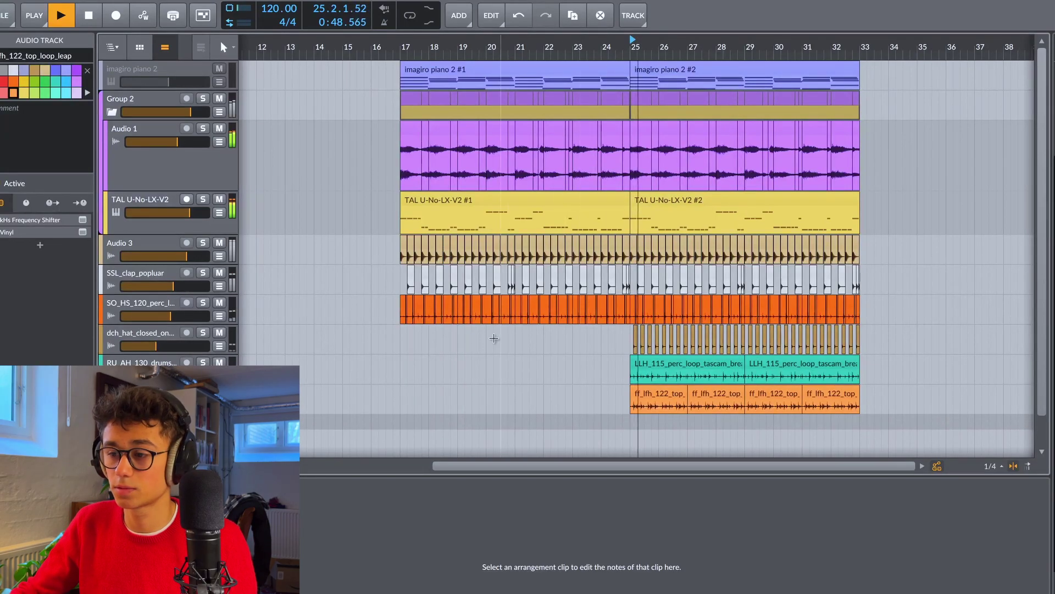
{"action": "key", "text": "space"}
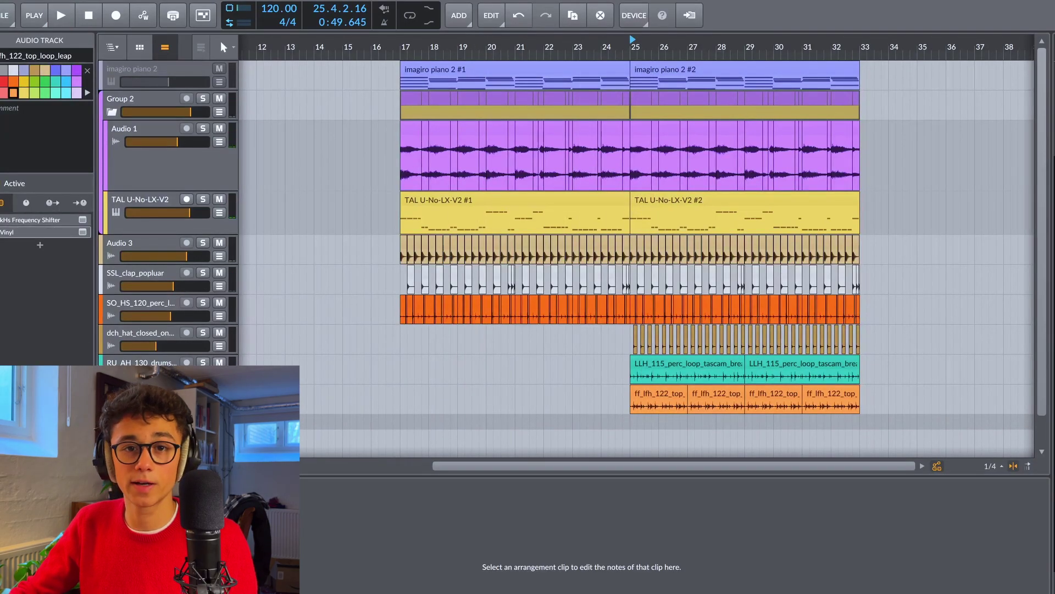
Step: Replay the full layered section briefly from bar 25
{"action": "key", "text": "space"}
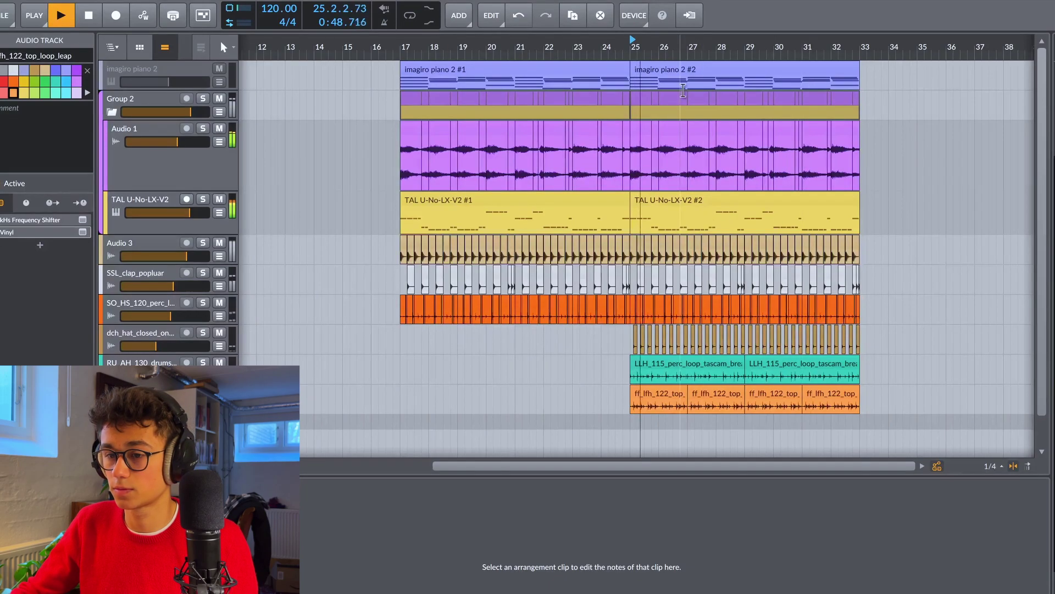
{"action": "key", "text": "space"}
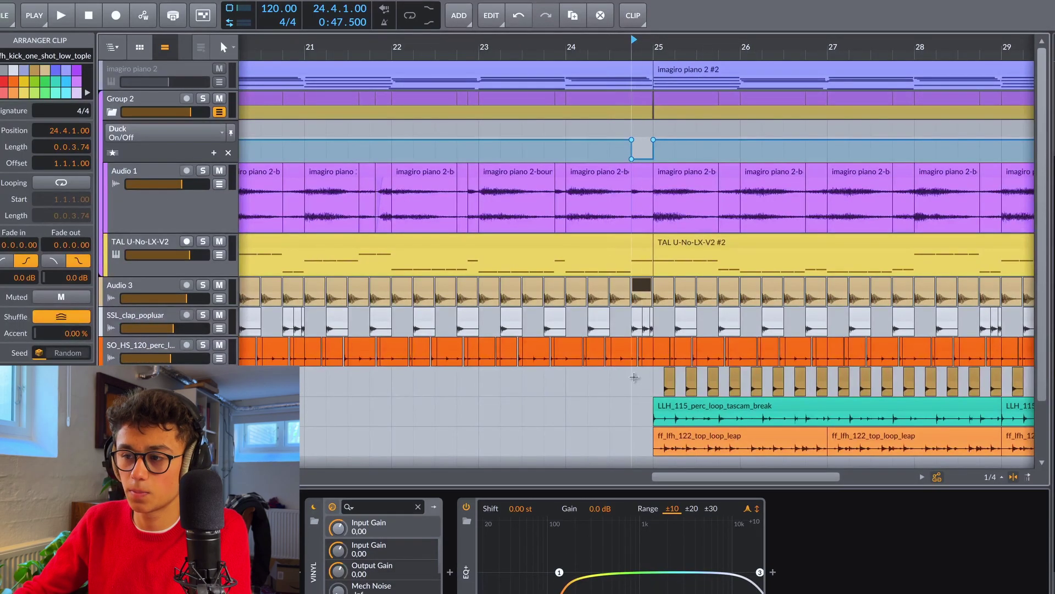
Step: Delete the kick clips on beat 4 of bars 24 and 32, and play the transition into bar 25
{"action": "key", "text": "Delete"}
{"action": "scroll", "coordinate": [599, 373], "scroll_direction": "down", "scroll_amount": 3}
{"action": "scroll", "coordinate": [598, 372], "scroll_direction": "right", "scroll_amount": 5}
{"action": "left_click", "coordinate": [839, 288]}
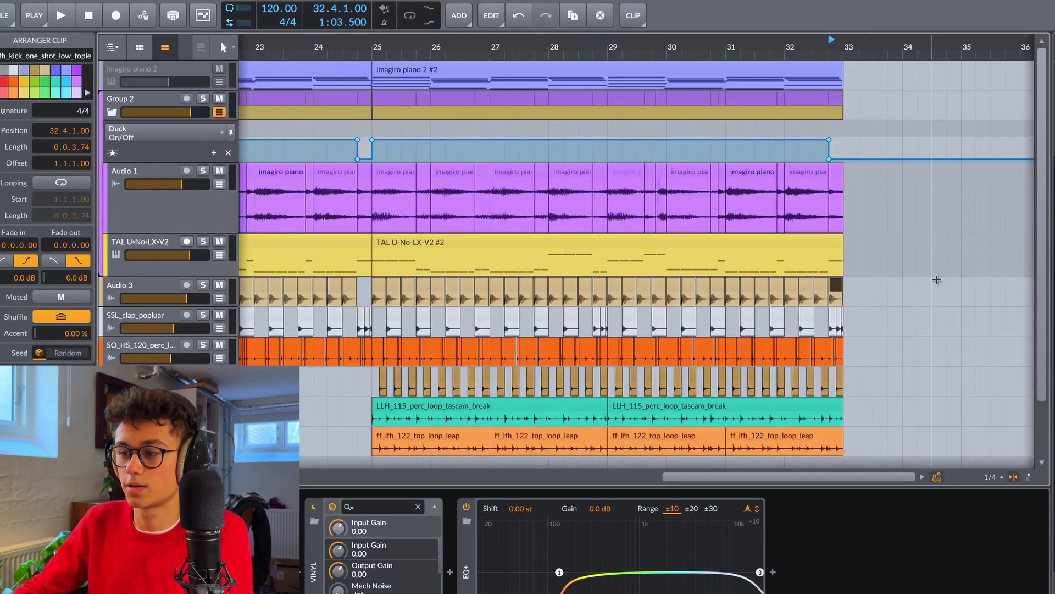
{"action": "key", "text": "Delete"}
{"action": "left_click", "coordinate": [300, 43]}
{"action": "key", "text": "space"}
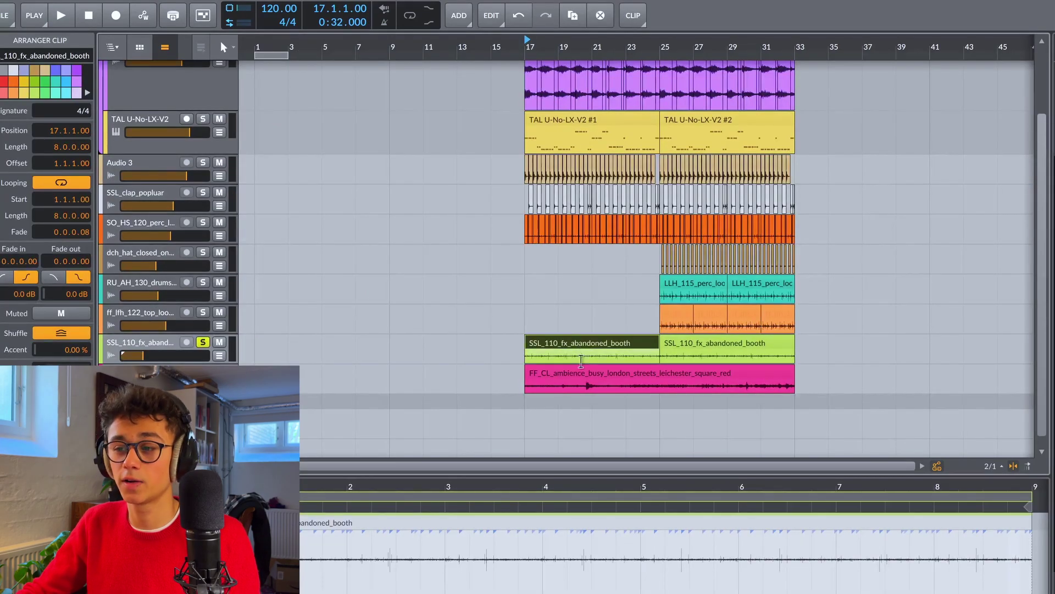
Step: Play from bar 17 to hear the abandoned booth effect and London street ambience under the arrangement
{"action": "key", "text": "space"}
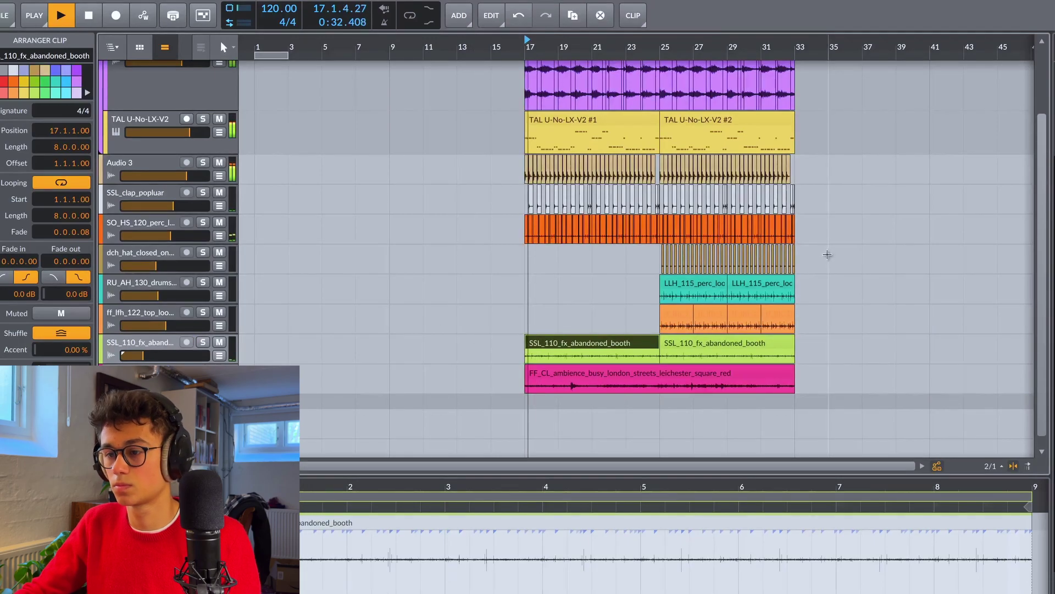
{"action": "scroll", "coordinate": [791, 256], "scroll_direction": "up", "scroll_amount": 4}
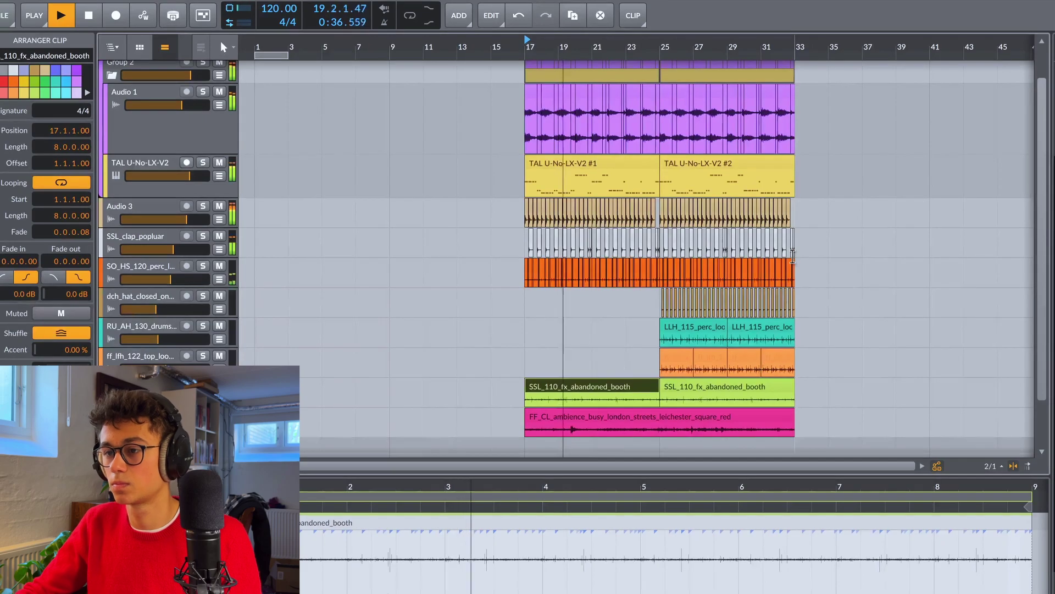
{"action": "scroll", "coordinate": [793, 257], "scroll_direction": "up", "scroll_amount": 3}
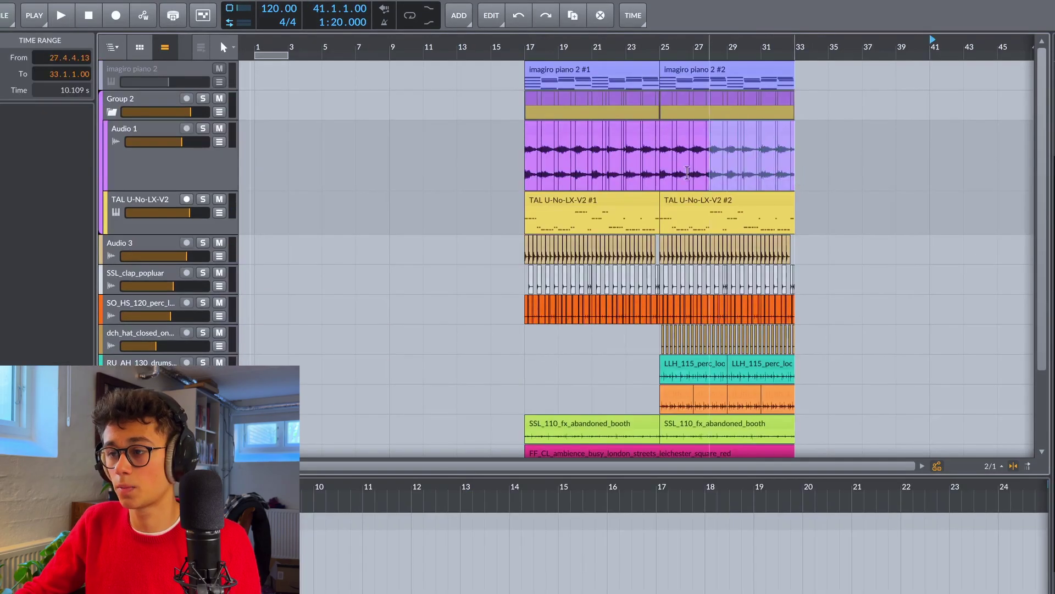
{"action": "key", "text": "space"}
Step: Paste a copy of the chopped piano clips on Audio 1 at bar 1 to fill the section up to bar 17
{"action": "left_click", "coordinate": [254, 157]}
{"action": "key", "text": "ctrl+v"}
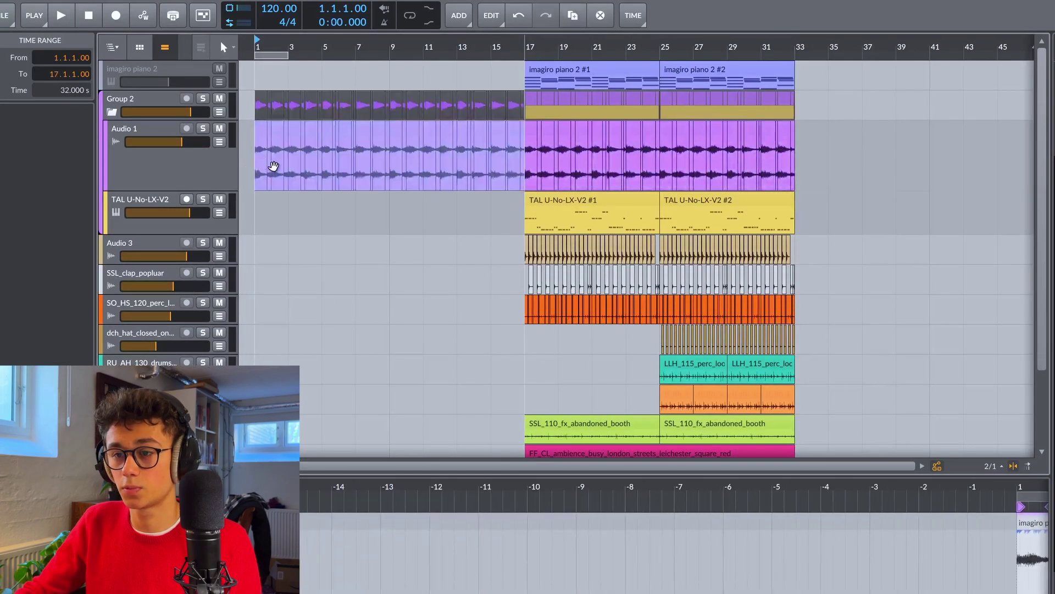
{"action": "scroll", "coordinate": [301, 260], "scroll_direction": "down", "scroll_amount": 8}
{"action": "left_click", "coordinate": [302, 260]}
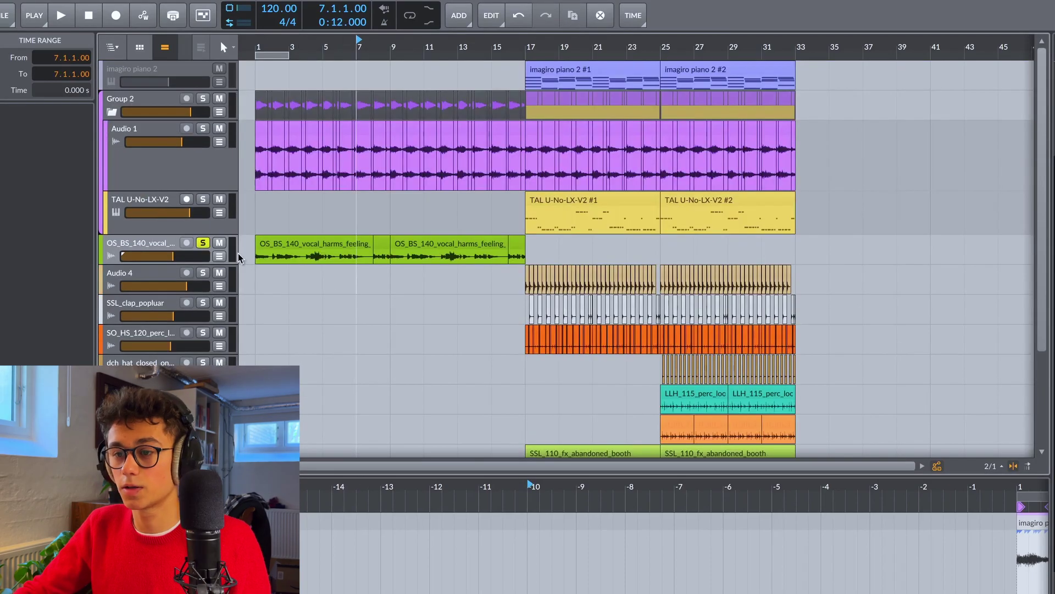
Step: Play the soloed OS_BS_140_vocal_harms_feeling_low_Bm loop from bar 1 and select its first clip
{"action": "scroll", "coordinate": [253, 258], "scroll_direction": "up", "scroll_amount": 5}
{"action": "key", "text": "space"}
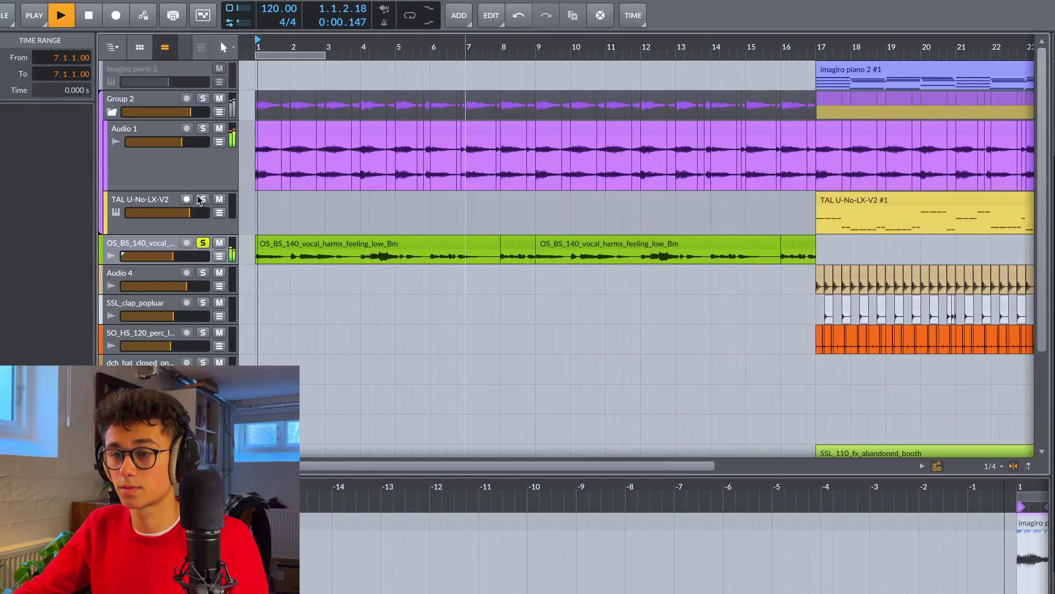
{"action": "left_click", "coordinate": [148, 255]}
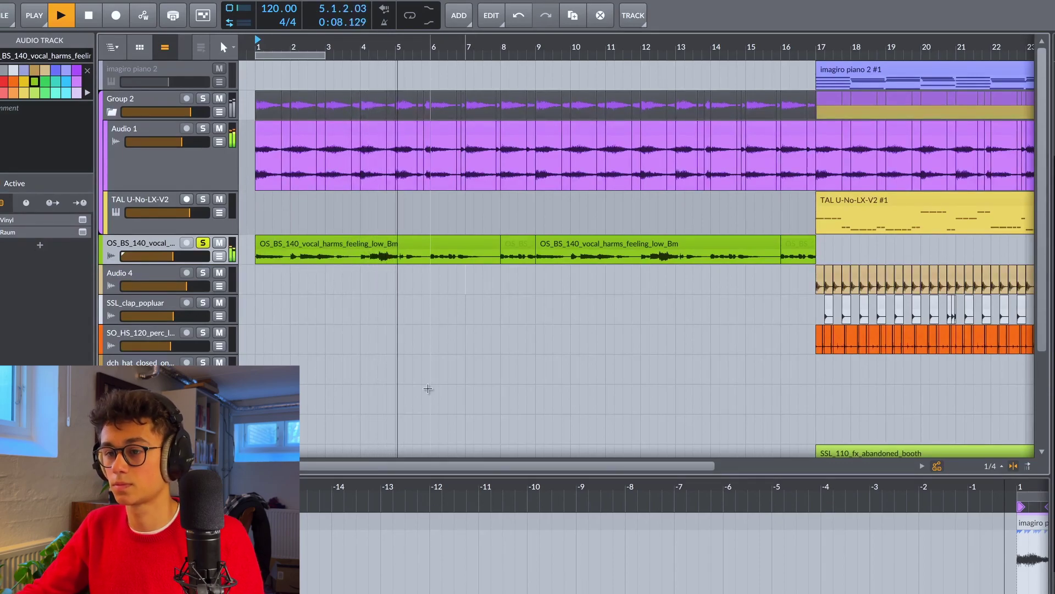
{"action": "left_click", "coordinate": [278, 250]}
{"action": "key", "text": "space"}
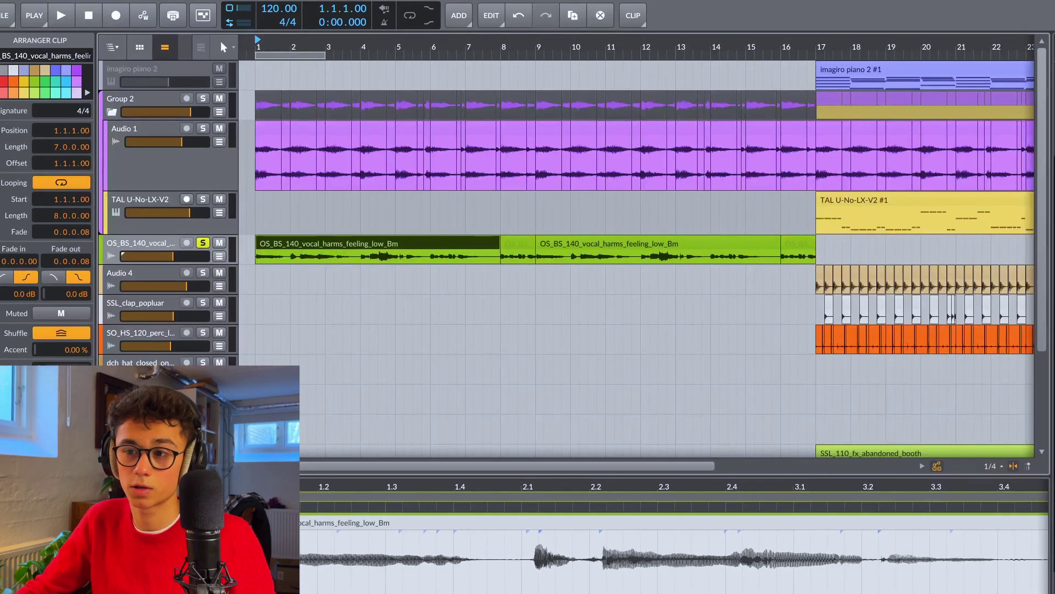
Step: Open the Raum reverb and Vinyl effects on the vocal track, listen to the processed loop, and close both
{"action": "left_click", "coordinate": [140, 243]}
{"action": "left_click", "coordinate": [83, 220]}
{"action": "left_click", "coordinate": [83, 232]}
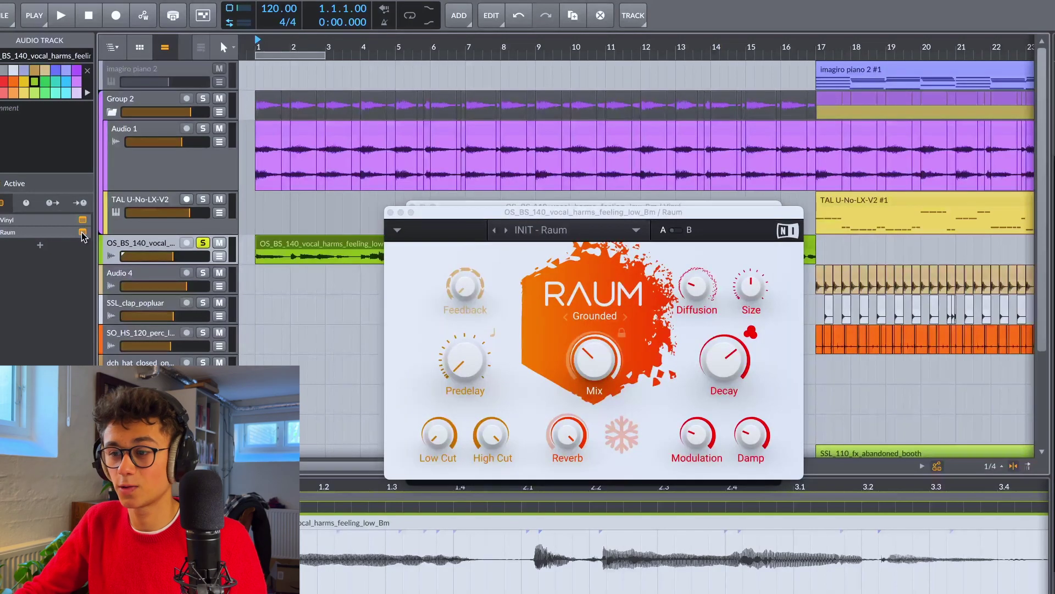
{"action": "key", "text": "space"}
{"action": "left_click", "coordinate": [391, 212]}
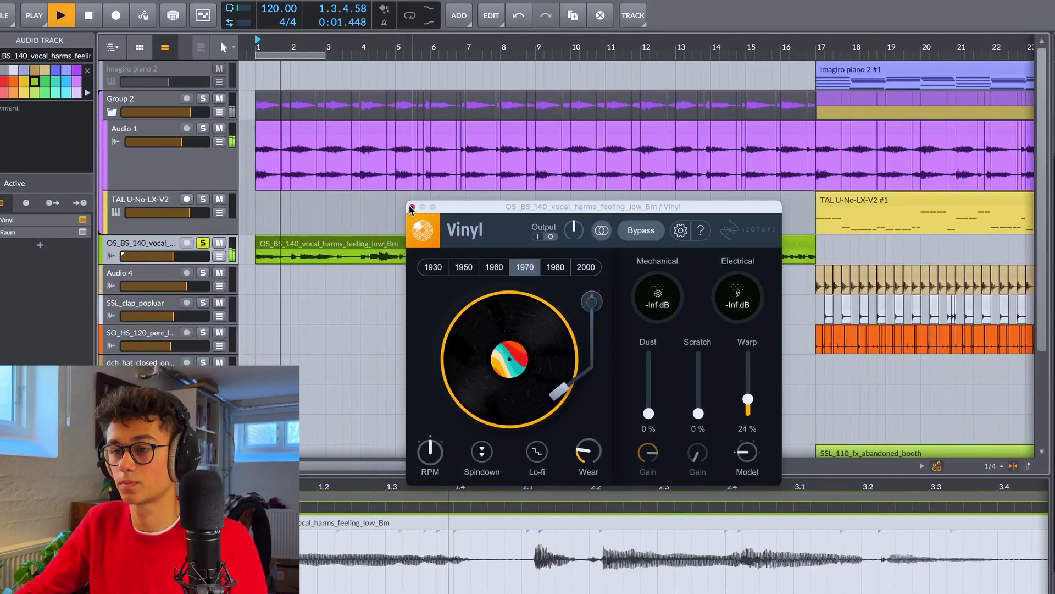
{"action": "left_click", "coordinate": [412, 206]}
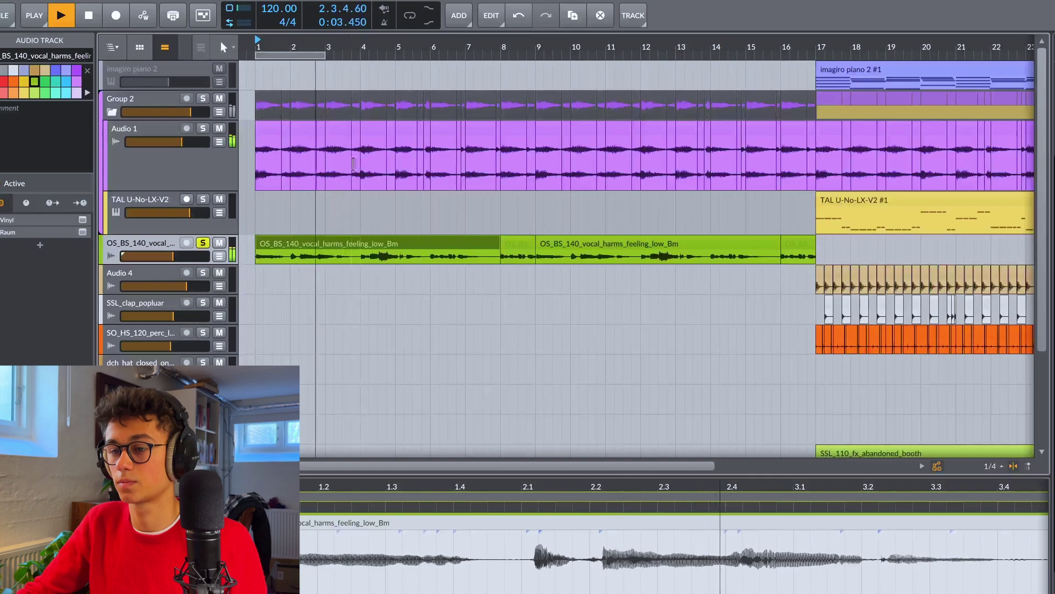
Step: Unsolo the vocal track, play from bar 1 with the piano, and raise the vocal's volume slightly
{"action": "key", "text": "space"}
{"action": "left_click", "coordinate": [203, 243]}
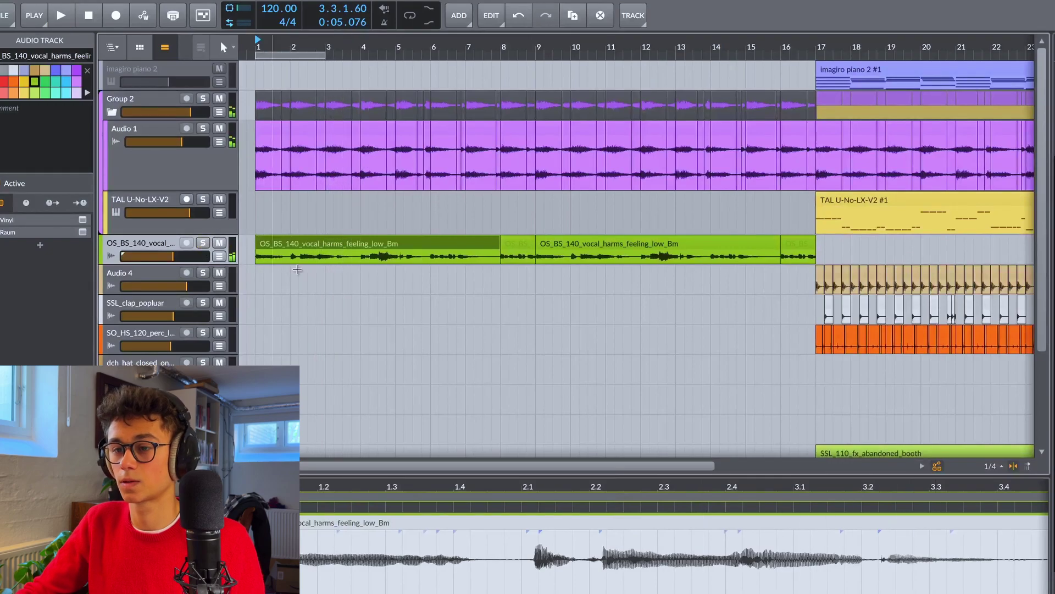
{"action": "left_click", "coordinate": [323, 287]}
{"action": "left_click", "coordinate": [259, 41]}
{"action": "key", "text": "space"}
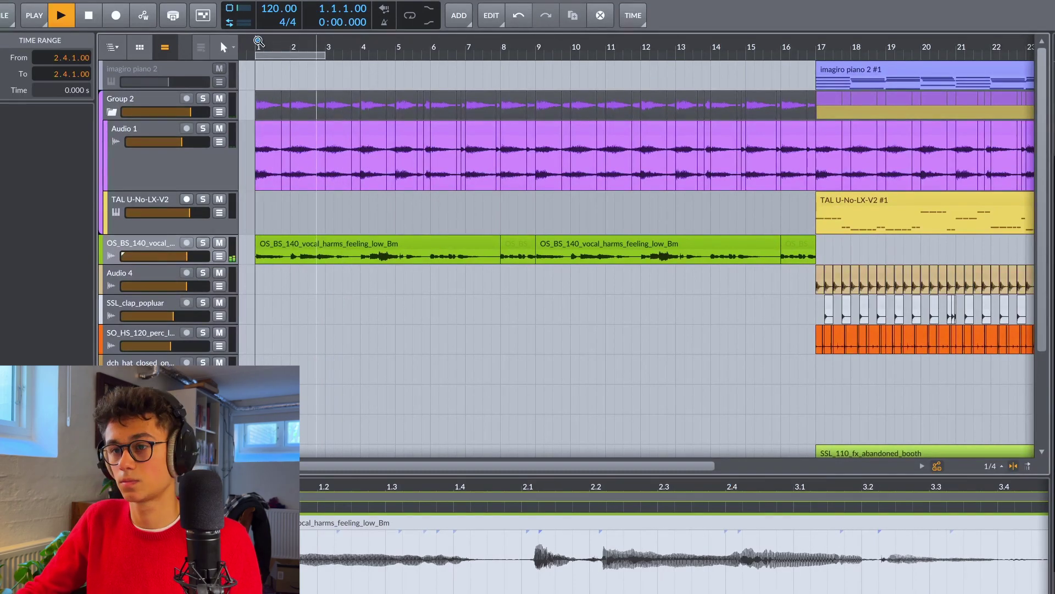
{"action": "left_click_drag", "start_coordinate": [177, 258], "coordinate": [180, 257]}
{"action": "left_click", "coordinate": [345, 310]}
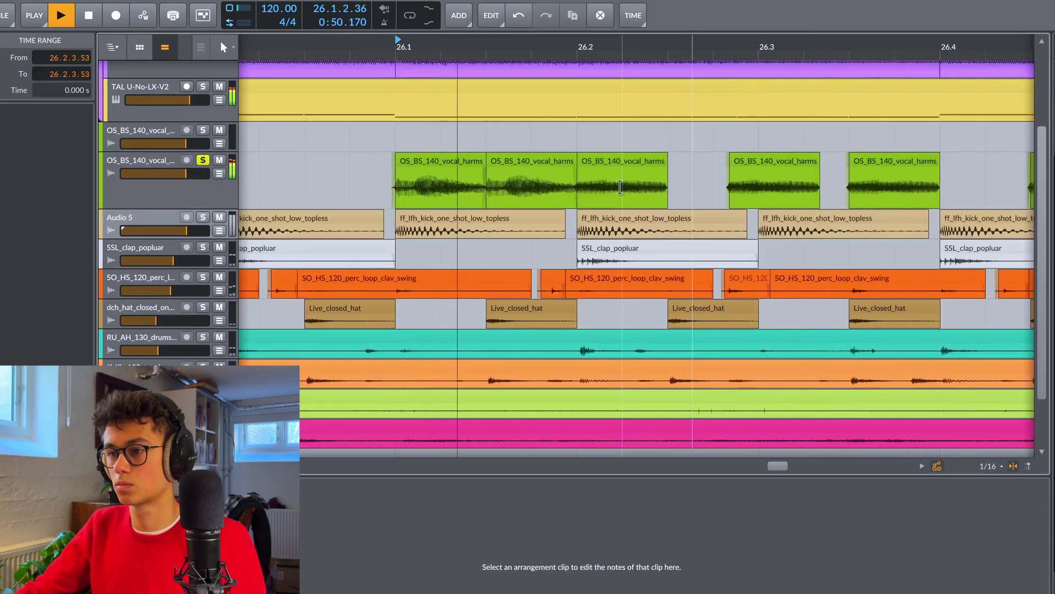
Step: Open Decapitator on the chopped vocal track and adjust its Drive during playback
{"action": "scroll", "coordinate": [604, 192], "scroll_direction": "down", "scroll_amount": 6}
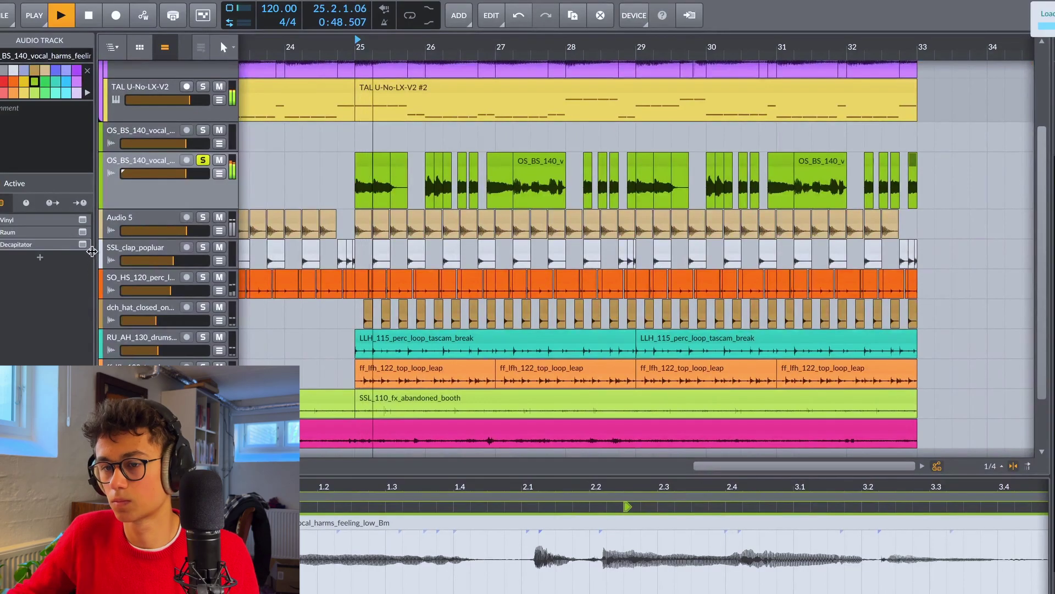
{"action": "left_click", "coordinate": [82, 244]}
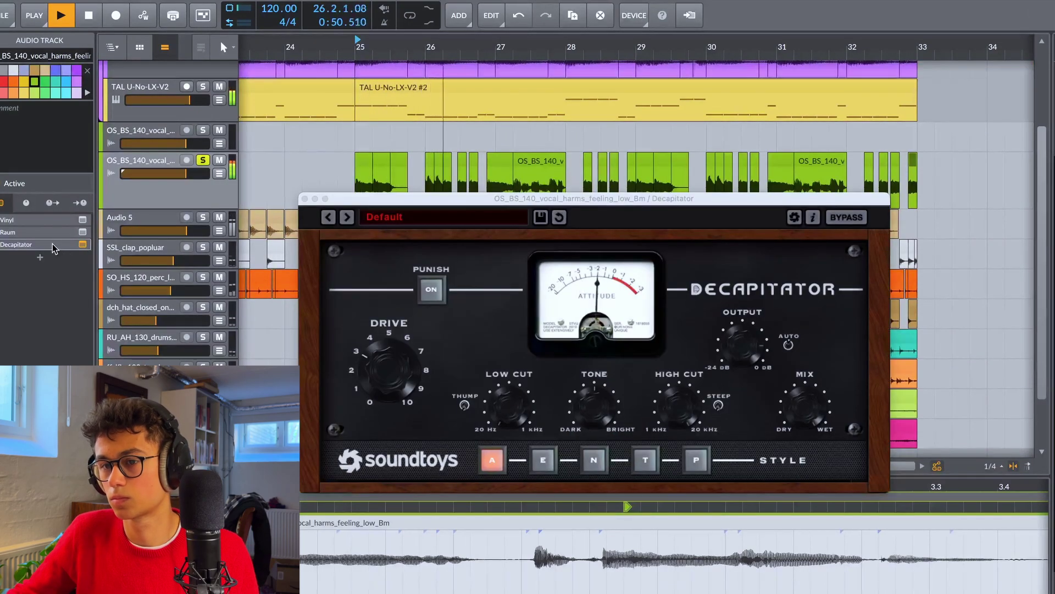
{"action": "left_click_drag", "start_coordinate": [397, 383], "coordinate": [392, 389]}
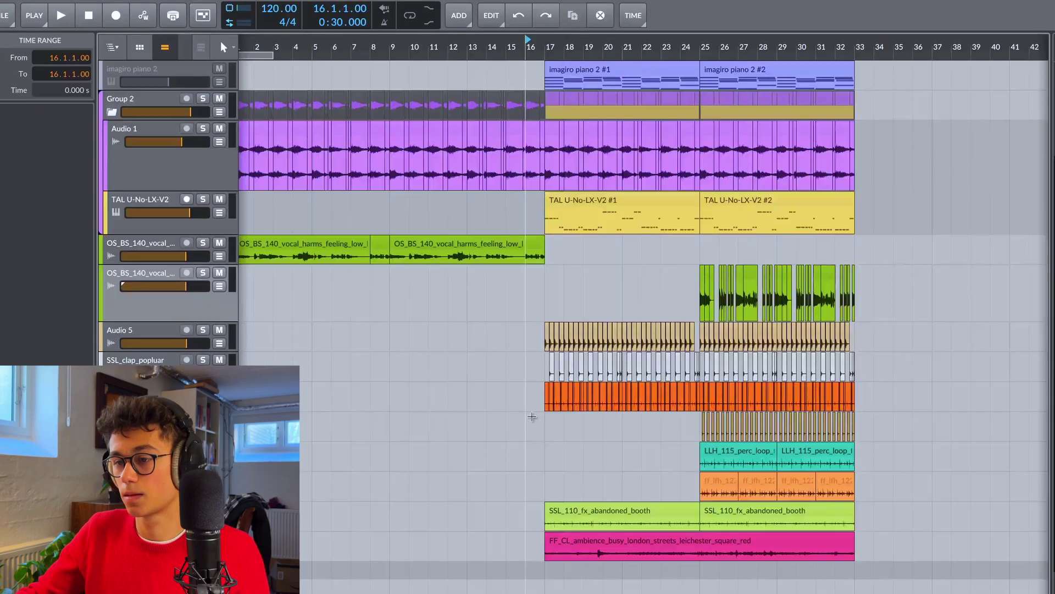
Step: Copy the SO_HS_120 percussion loop clips from bars 17 to 25 and paste them at bar 9
{"action": "left_click_drag", "start_coordinate": [540, 403], "coordinate": [696, 407]}
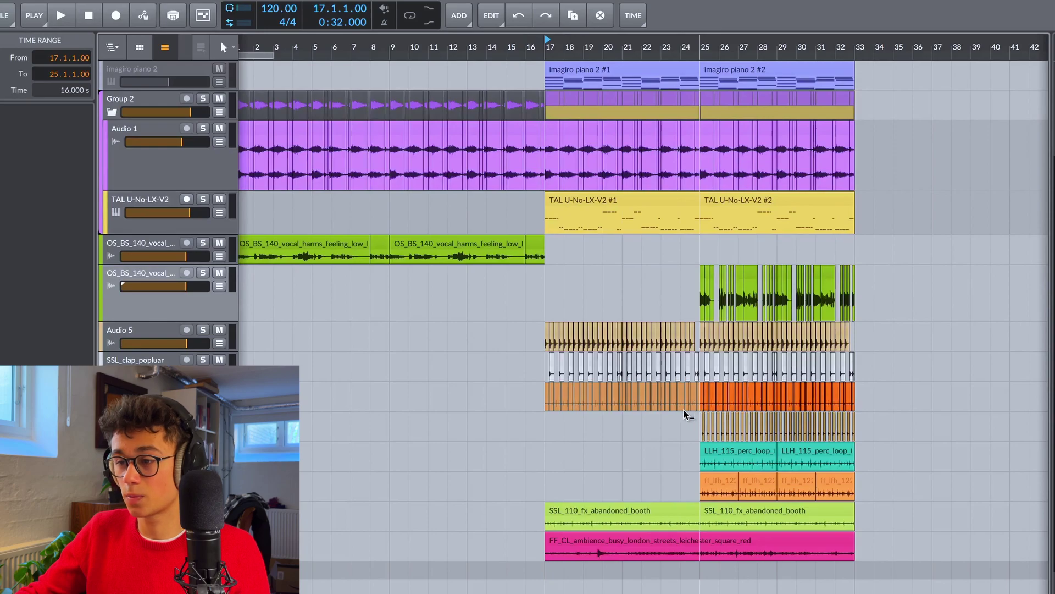
{"action": "left_click", "coordinate": [391, 396]}
{"action": "key", "text": "ctrl+v"}
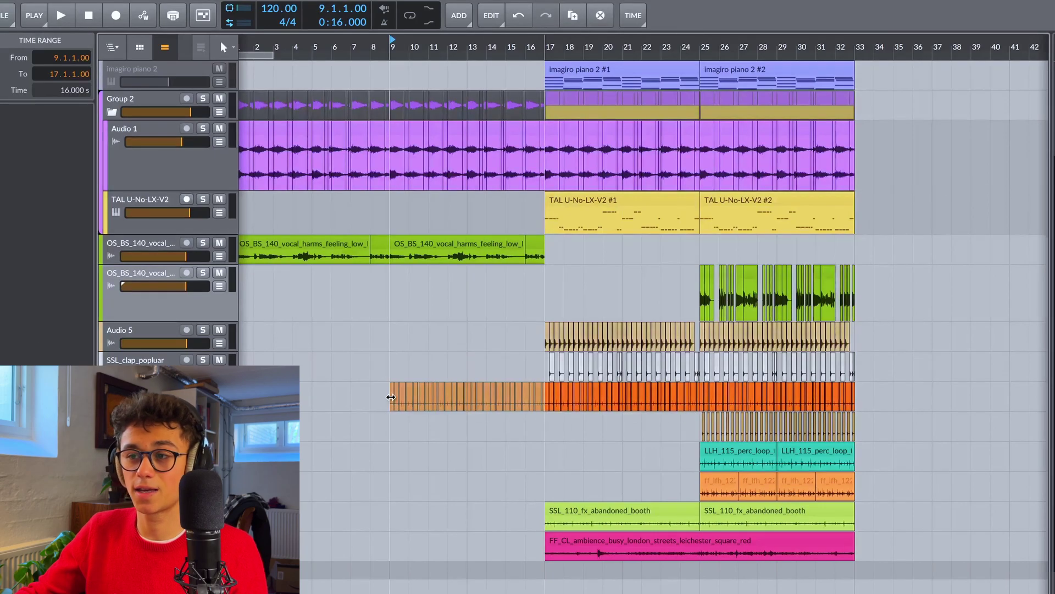